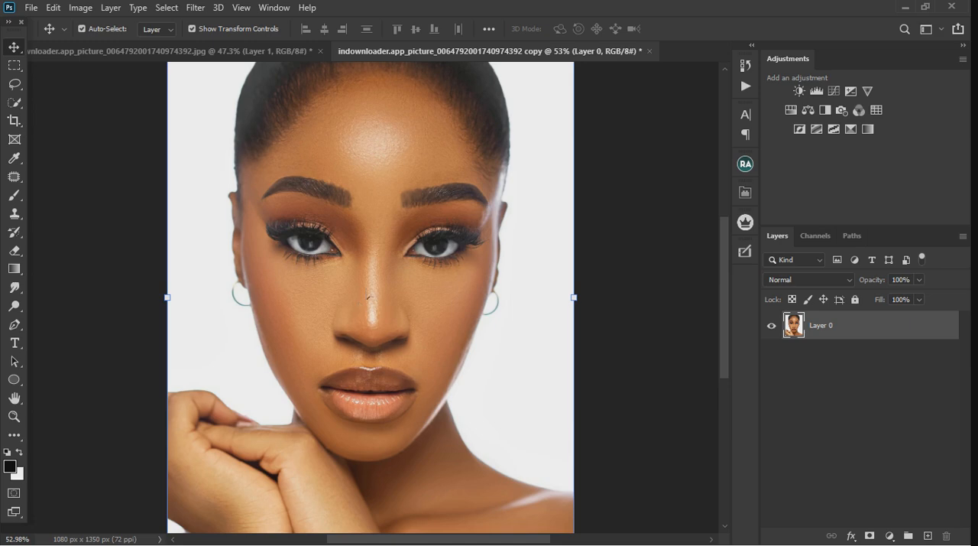
Open the list of recorded actions and look through the available skin, eye, lip, hair and color actions
{"action": "left_click", "coordinate": [747, 86]}
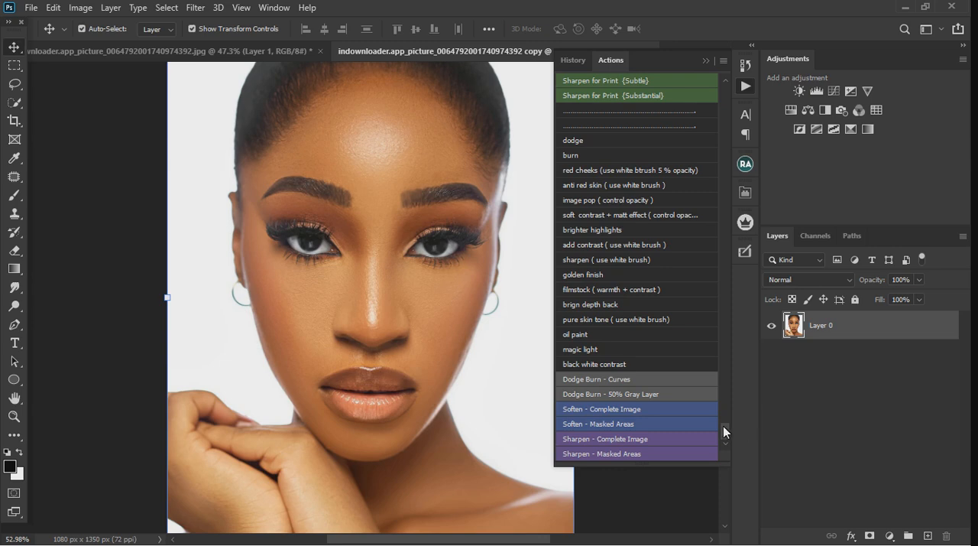
{"action": "left_click_drag", "start_coordinate": [723, 425], "coordinate": [726, 392]}
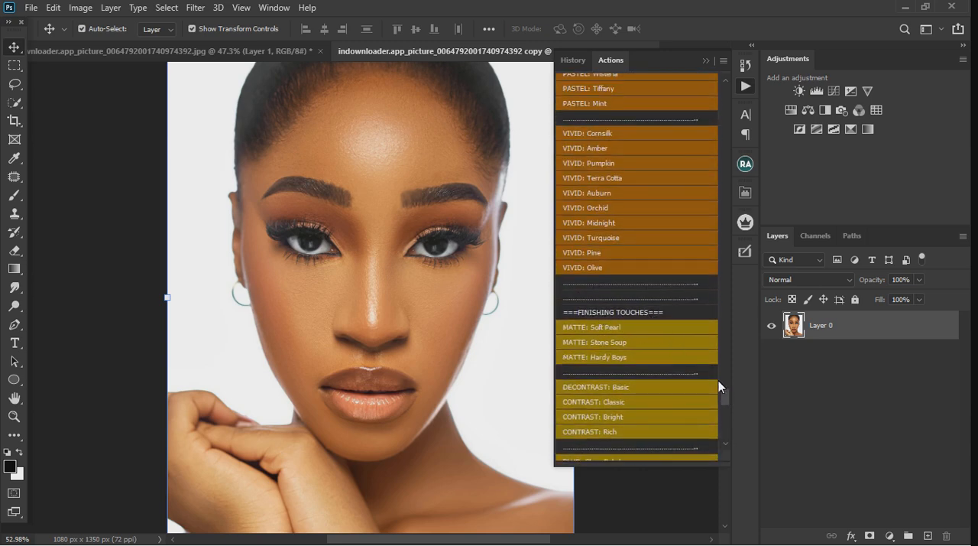
{"action": "left_click_drag", "start_coordinate": [725, 396], "coordinate": [729, 439]}
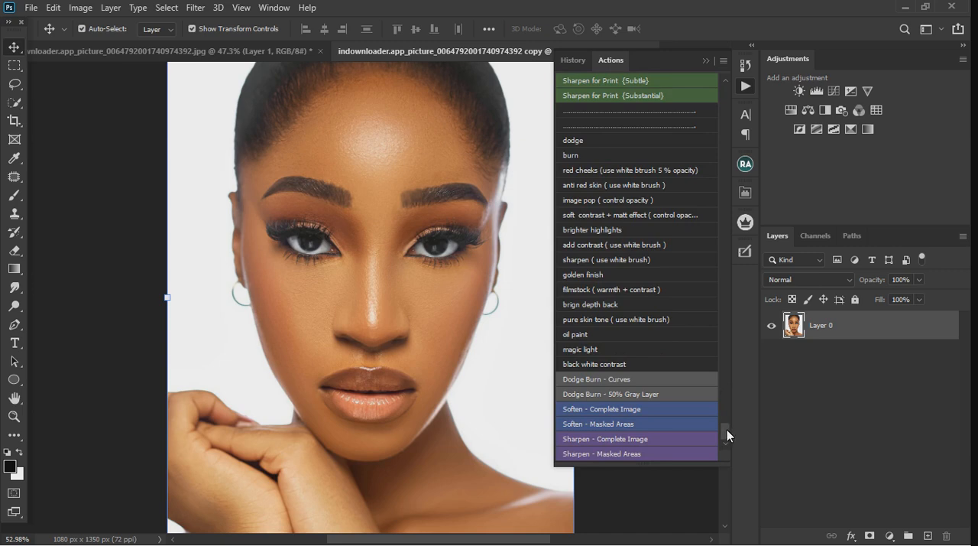
{"action": "left_click_drag", "start_coordinate": [727, 429], "coordinate": [721, 395]}
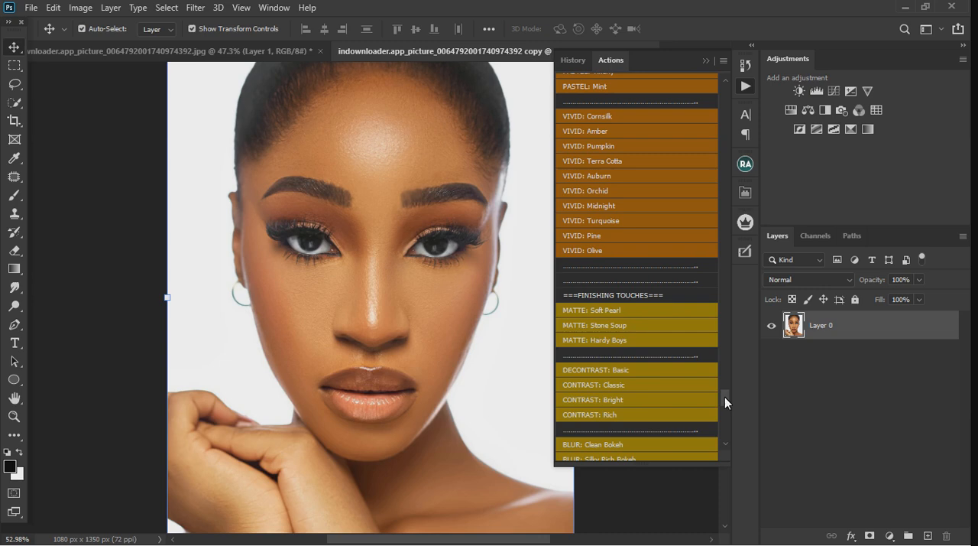
{"action": "mouse_move", "coordinate": [725, 396]}
{"action": "left_mouse_down"}
{"action": "mouse_move", "coordinate": [730, 438]}
{"action": "mouse_move", "coordinate": [712, 59]}
{"action": "left_mouse_up"}
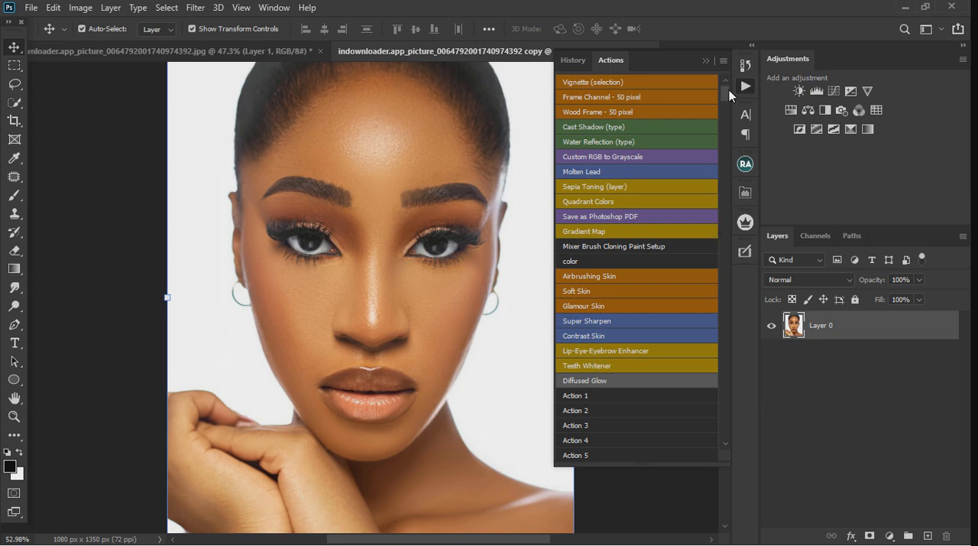
{"action": "left_click_drag", "start_coordinate": [724, 91], "coordinate": [736, 180]}
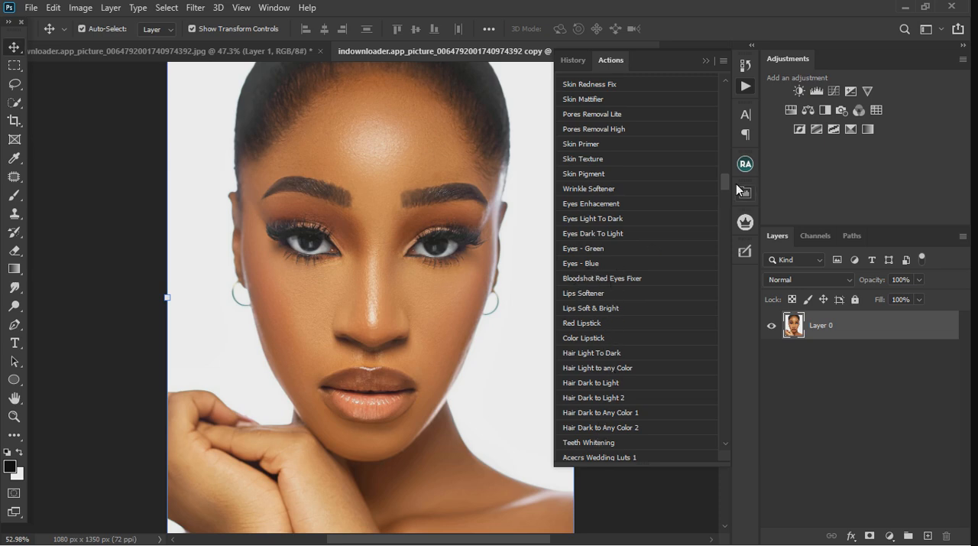
{"action": "mouse_move", "coordinate": [725, 178]}
{"action": "left_mouse_down"}
{"action": "mouse_move", "coordinate": [743, 185]}
{"action": "mouse_move", "coordinate": [738, 233]}
{"action": "mouse_move", "coordinate": [749, 294]}
{"action": "mouse_move", "coordinate": [734, 437]}
{"action": "mouse_move", "coordinate": [732, 386]}
{"action": "left_mouse_up"}
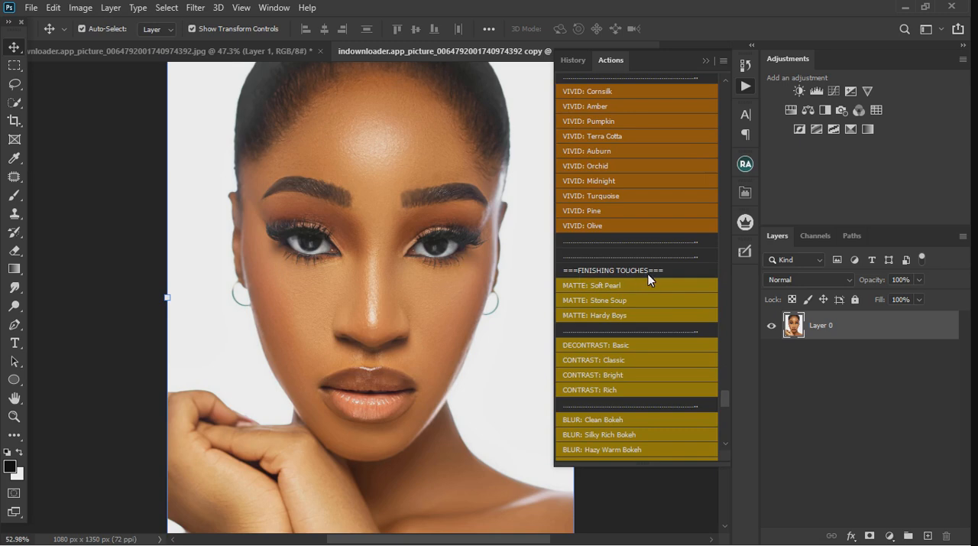
Examine the finishing-touch, retouch, helper, sharpening and dodge-and-burn actions through to the end of the list
{"action": "scroll", "coordinate": [681, 324], "scroll_direction": "down", "scroll_amount": 1}
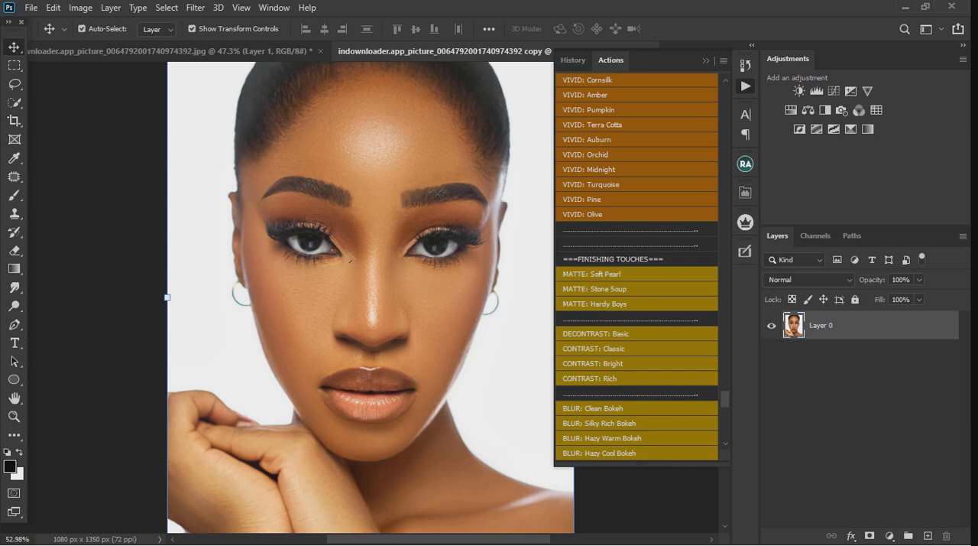
{"action": "scroll", "coordinate": [355, 255], "scroll_direction": "down", "scroll_amount": 2}
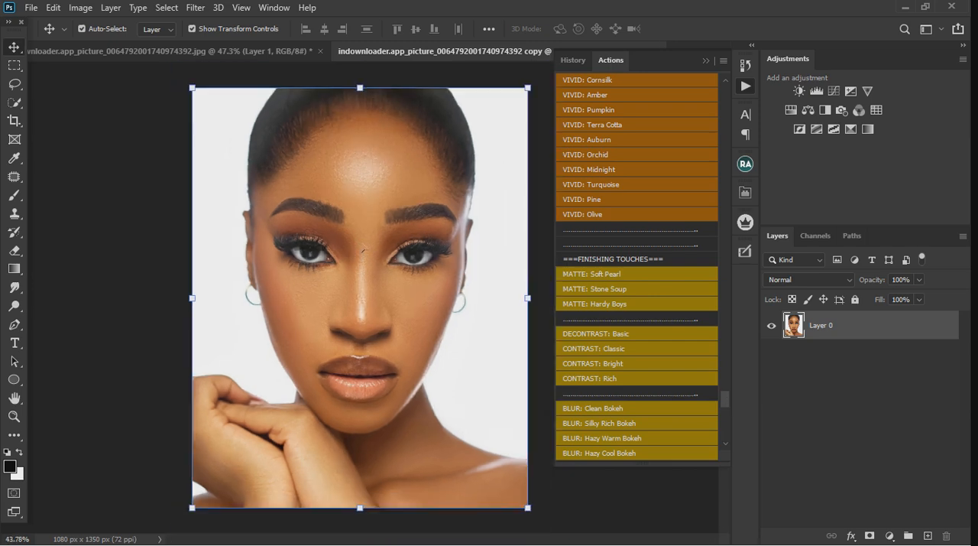
{"action": "scroll", "coordinate": [365, 249], "scroll_direction": "up", "scroll_amount": 2}
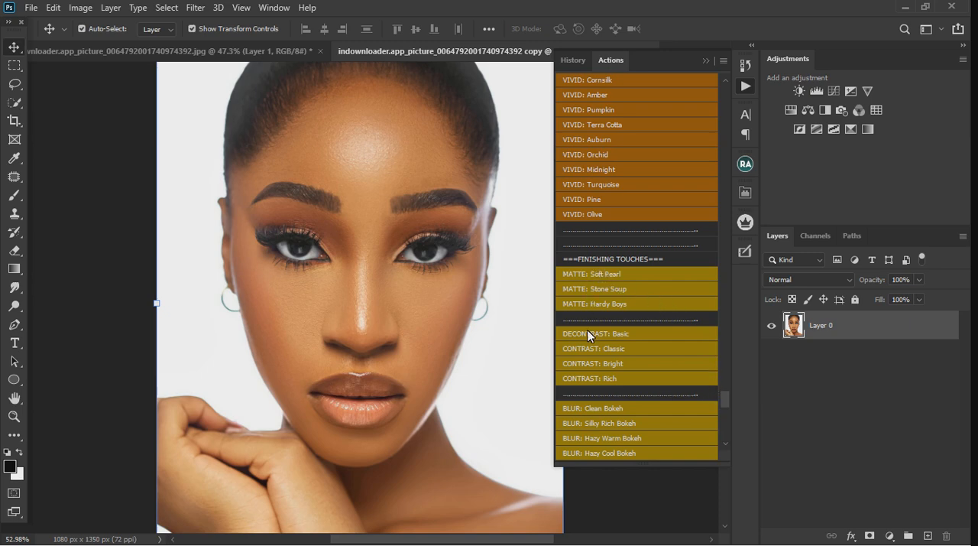
{"action": "scroll", "coordinate": [592, 399], "scroll_direction": "down", "scroll_amount": 5}
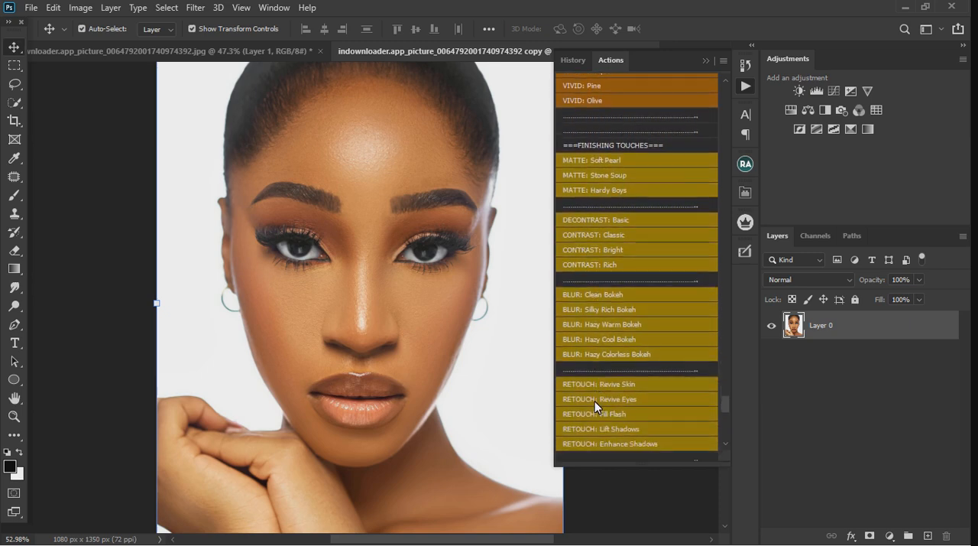
{"action": "scroll", "coordinate": [594, 398], "scroll_direction": "down", "scroll_amount": 7}
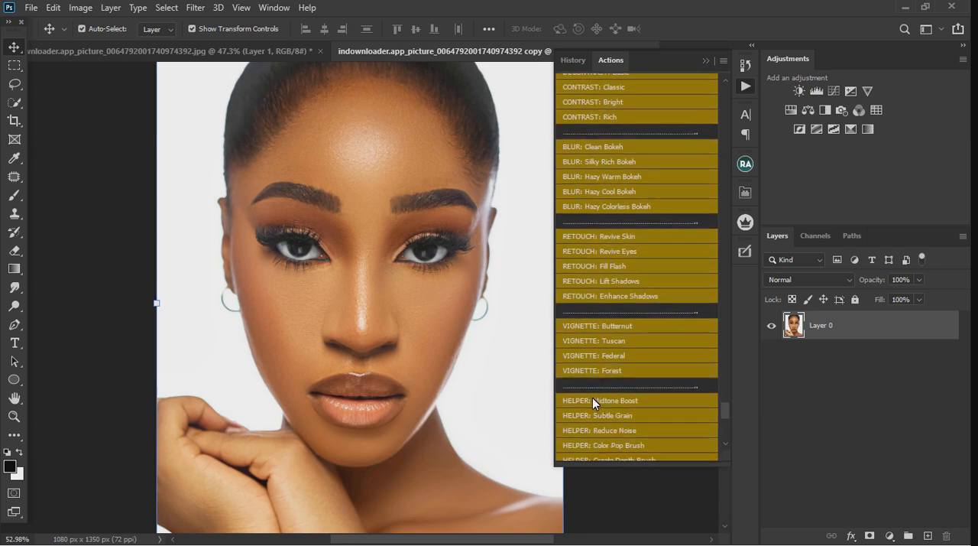
{"action": "scroll", "coordinate": [592, 397], "scroll_direction": "down", "scroll_amount": 1}
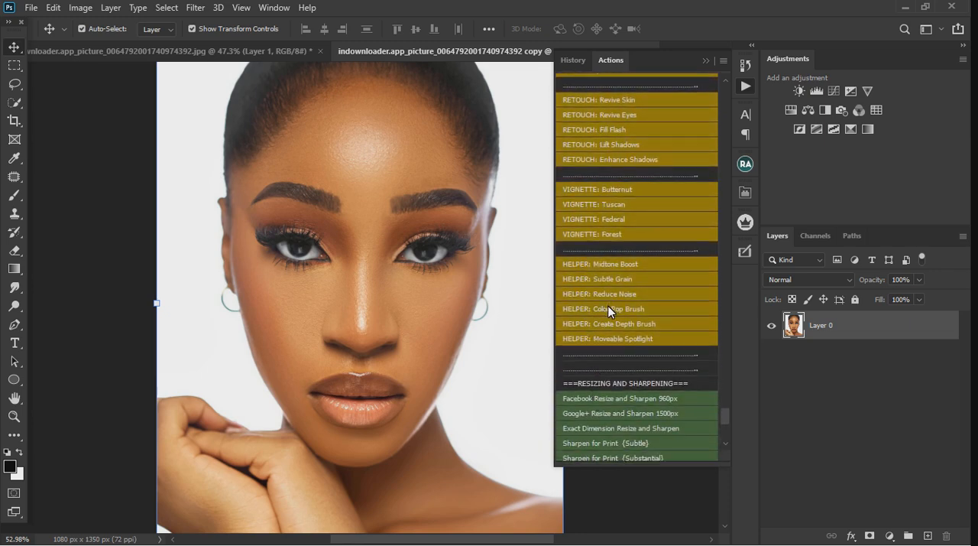
{"action": "scroll", "coordinate": [608, 306], "scroll_direction": "up", "scroll_amount": 1}
{"action": "scroll", "coordinate": [623, 350], "scroll_direction": "down", "scroll_amount": 4}
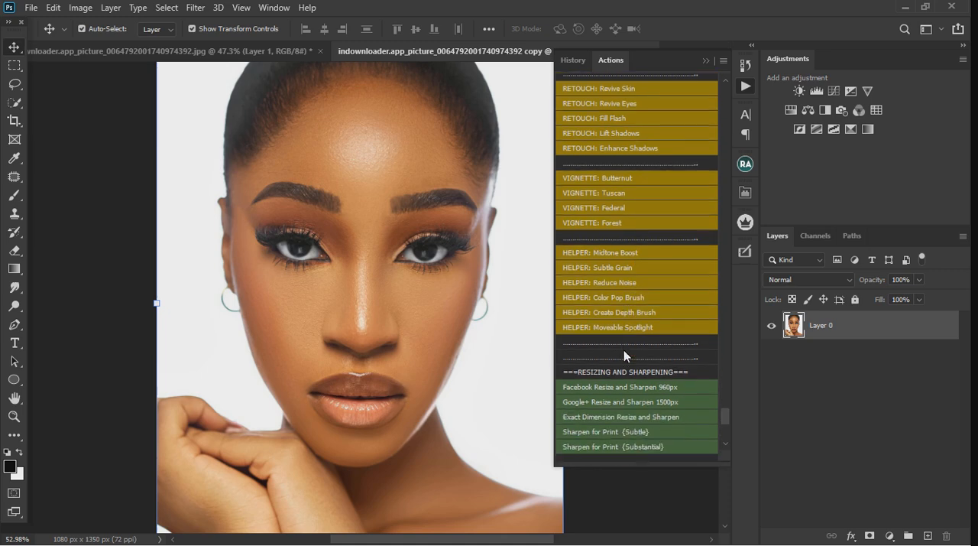
{"action": "scroll", "coordinate": [620, 352], "scroll_direction": "down", "scroll_amount": 1}
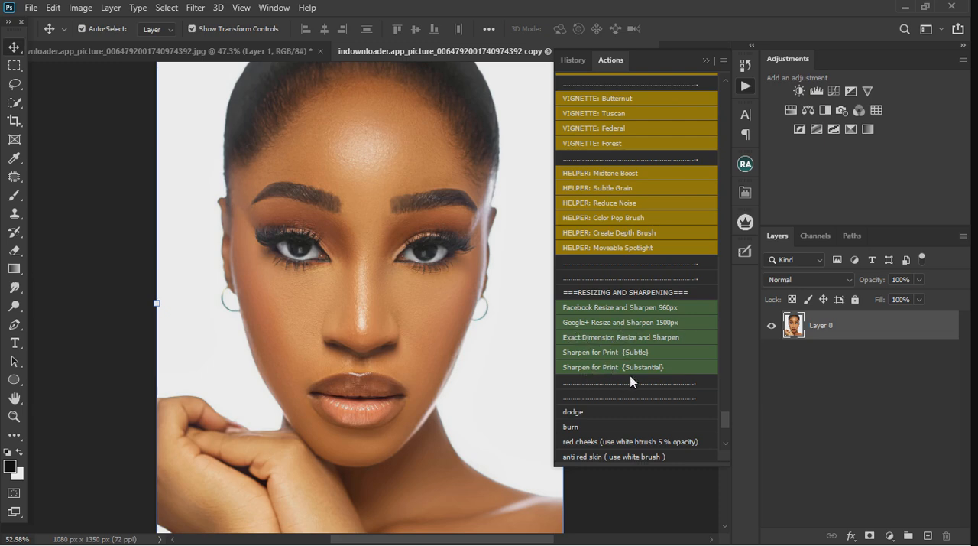
{"action": "scroll", "coordinate": [633, 375], "scroll_direction": "down", "scroll_amount": 5}
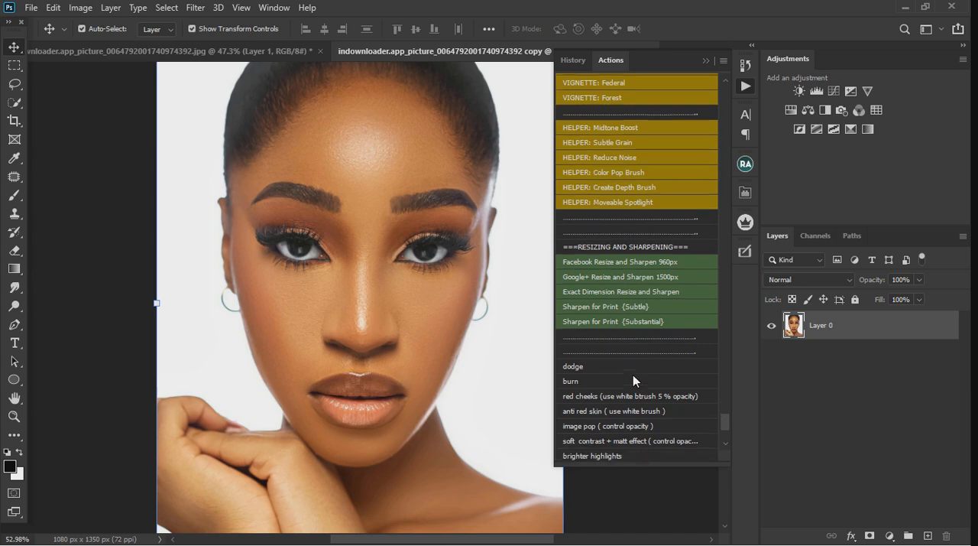
{"action": "scroll", "coordinate": [589, 344], "scroll_direction": "down", "scroll_amount": 9}
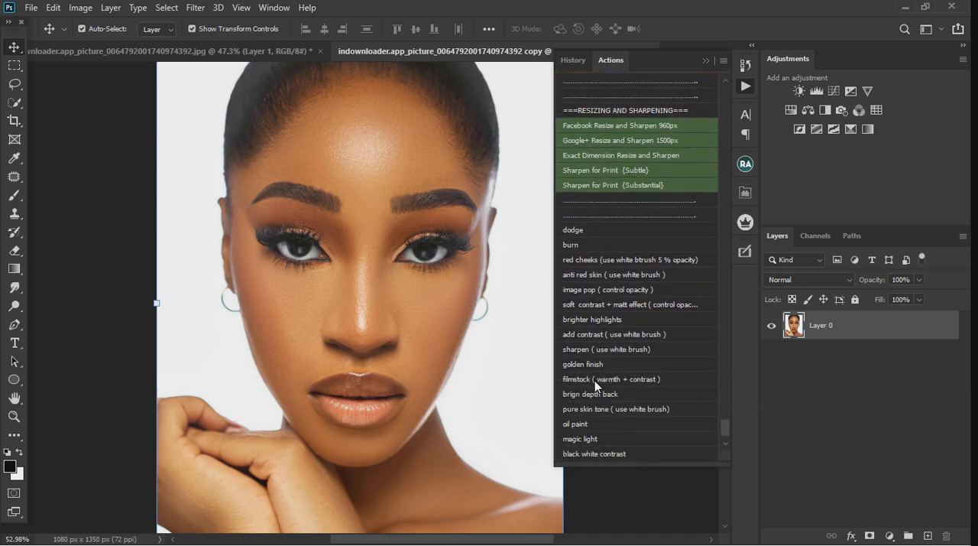
{"action": "scroll", "coordinate": [594, 380], "scroll_direction": "down", "scroll_amount": 3}
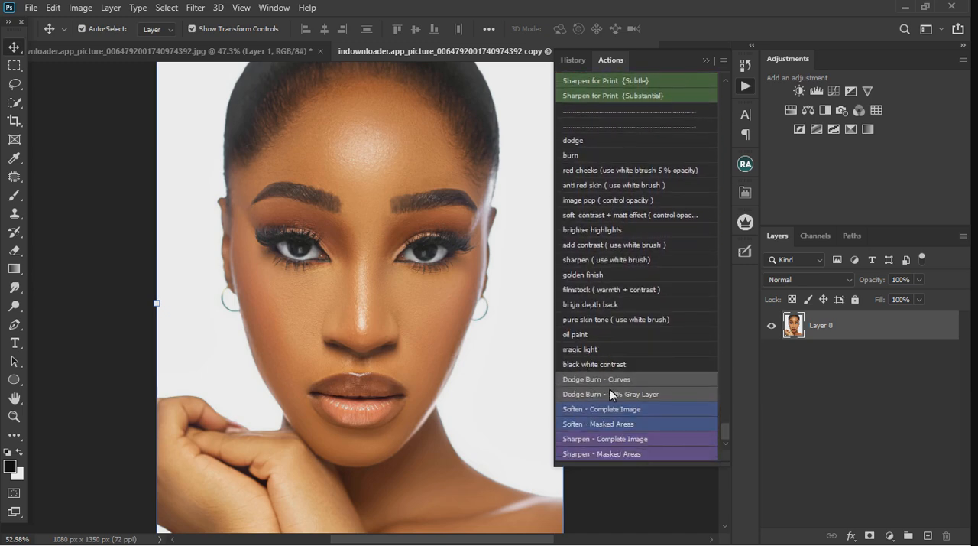
Run the "sharpen ( use white brush)" action on Layer 0 to add a sharpened copy with a black mask
{"action": "scroll", "coordinate": [377, 329], "scroll_direction": "down", "scroll_amount": 3}
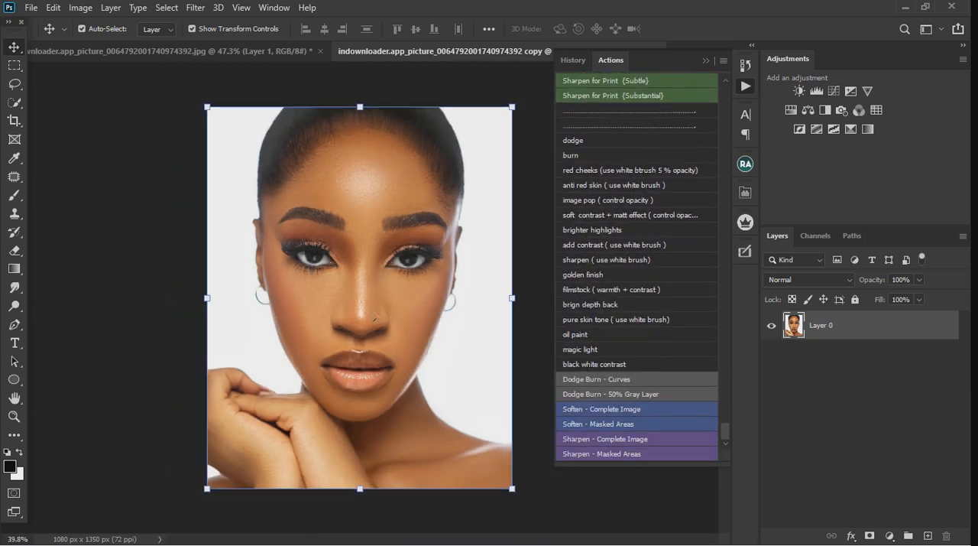
{"action": "scroll", "coordinate": [376, 270], "scroll_direction": "up", "scroll_amount": 2}
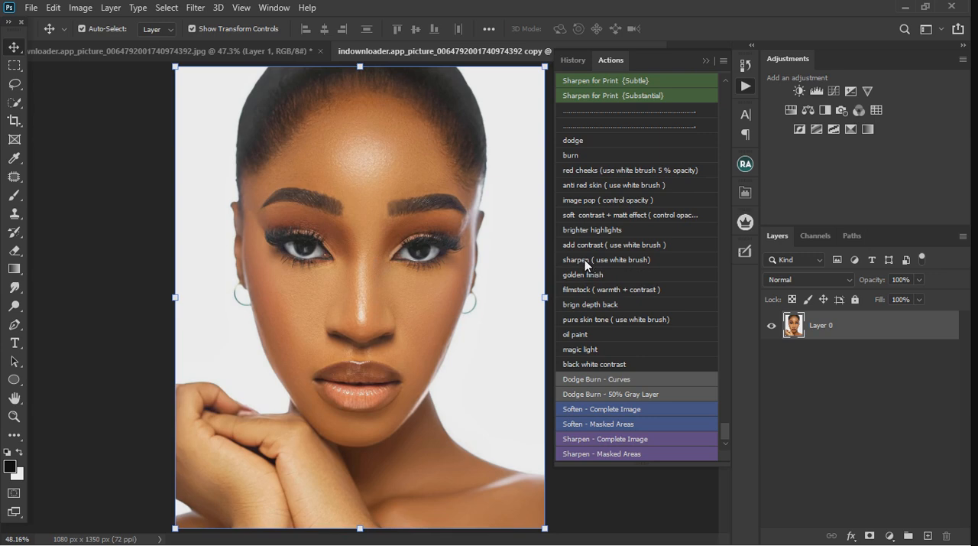
{"action": "key", "text": "ctrl"}
{"action": "key", "text": "ctrl+j"}
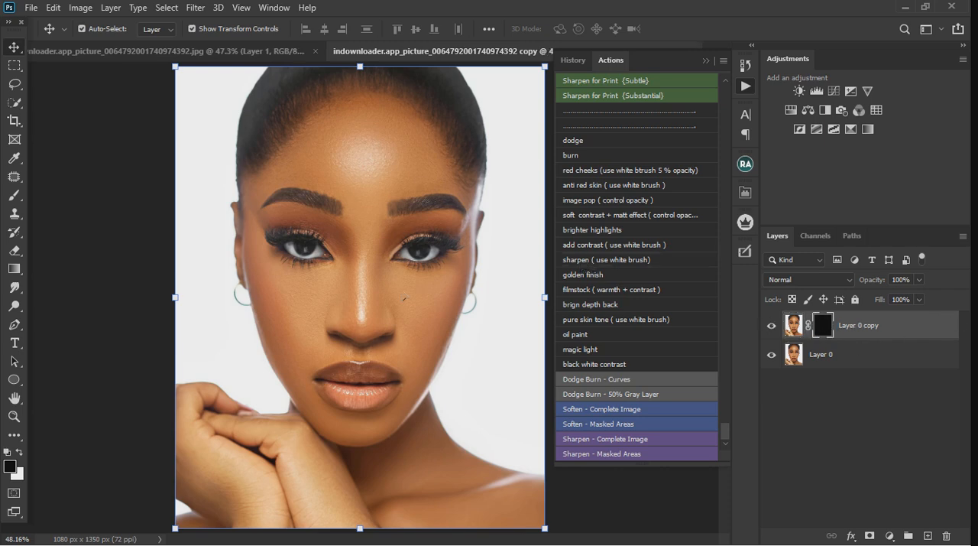
Paint white on the sharpened layer's mask over the forehead with a soft 300 px brush at 100% opacity
{"action": "left_click", "coordinate": [14, 196]}
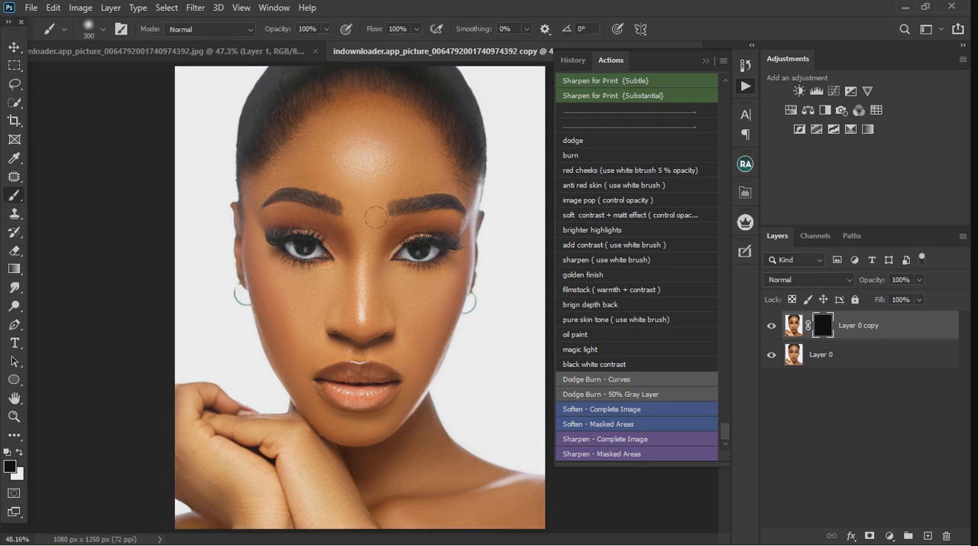
{"action": "scroll", "coordinate": [356, 179], "scroll_direction": "up", "scroll_amount": 6}
{"action": "scroll", "coordinate": [336, 178], "scroll_direction": "down", "scroll_amount": 7}
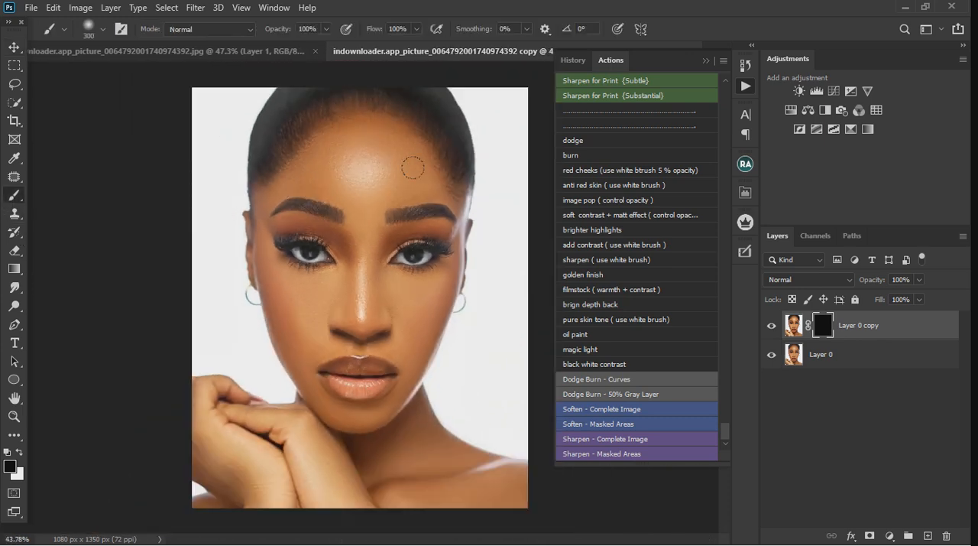
{"action": "scroll", "coordinate": [469, 162], "scroll_direction": "up", "scroll_amount": 3}
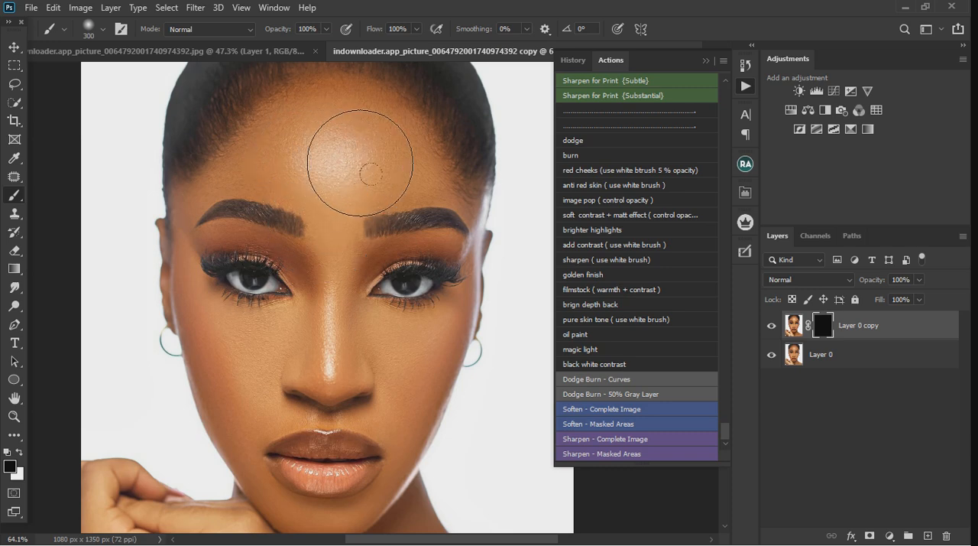
{"action": "key", "text": "x"}
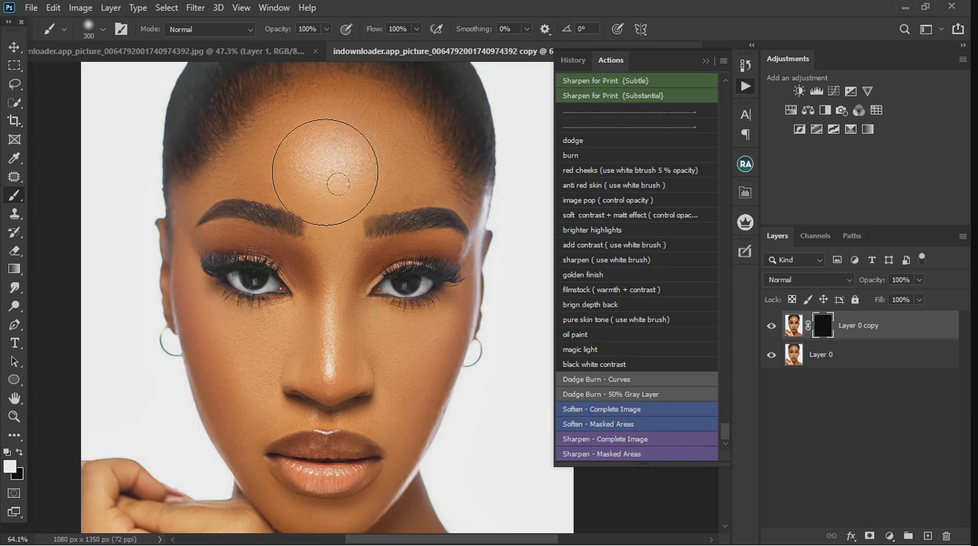
Compare the forehead with and without the sharpened layer by toggling that layer's visibility
{"action": "left_click", "coordinate": [772, 326]}
{"action": "scroll", "coordinate": [361, 127], "scroll_direction": "up", "scroll_amount": 3}
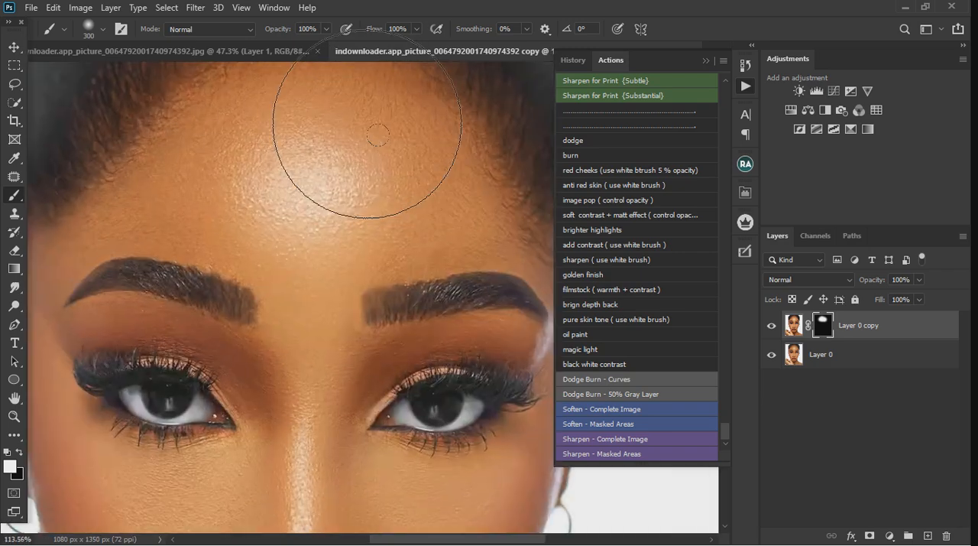
{"action": "left_click", "coordinate": [772, 326]}
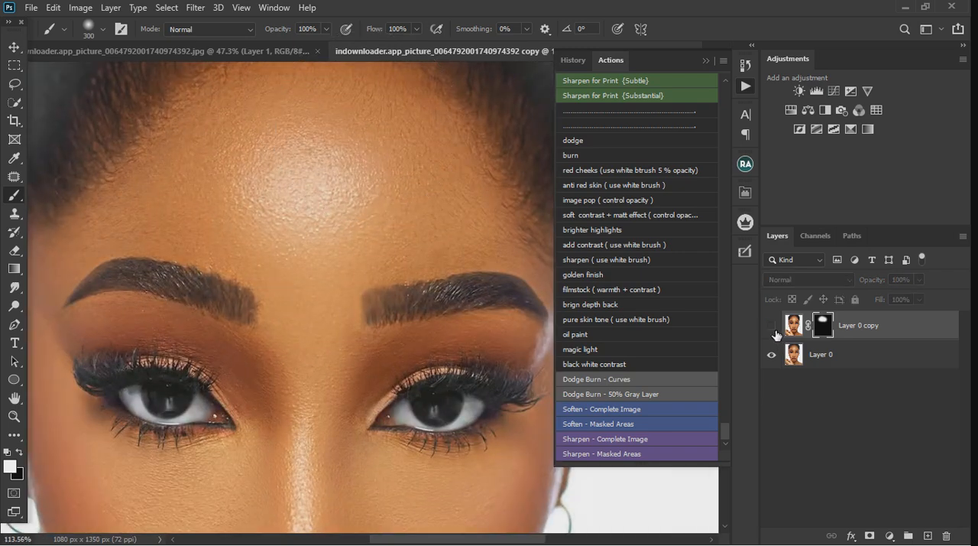
{"action": "left_click", "coordinate": [771, 326]}
{"action": "scroll", "coordinate": [462, 186], "scroll_direction": "down", "scroll_amount": 3}
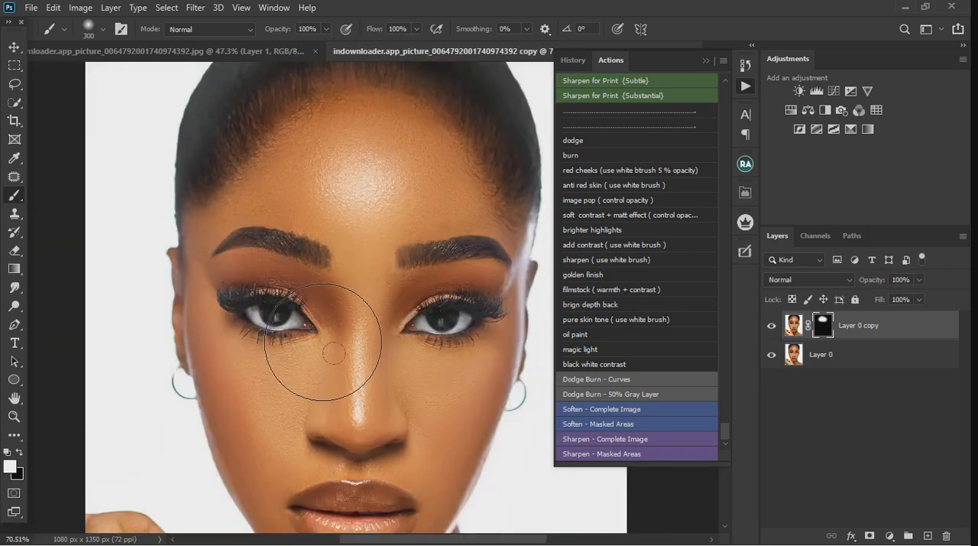
Reduce the brush to 175 px and paint white on the mask over the brows, eyes, nose, cheeks, lips and chin
{"action": "scroll", "coordinate": [334, 353], "scroll_direction": "up", "scroll_amount": 3}
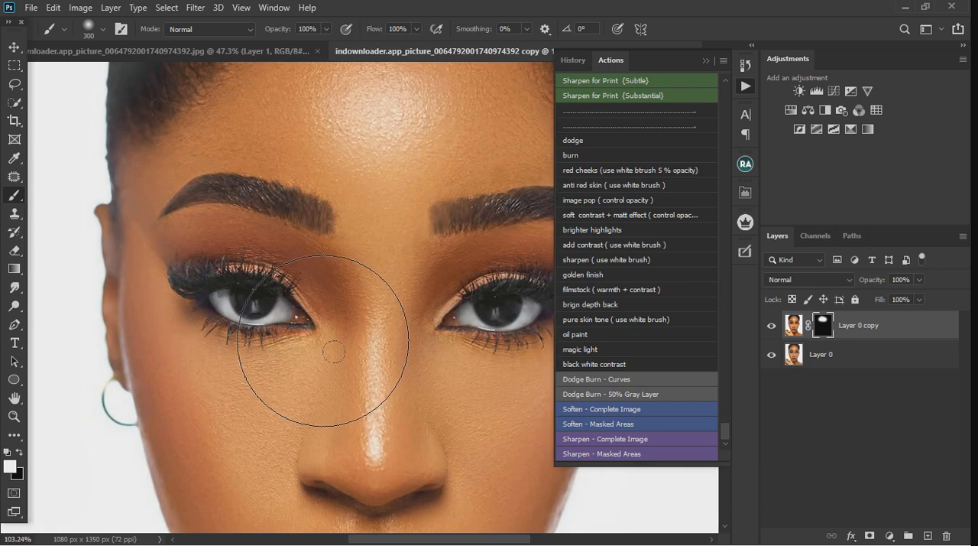
{"action": "key", "text": "bracketleft"}
{"action": "key", "text": "bracketleft"}
{"action": "key", "text": "bracketleft"}
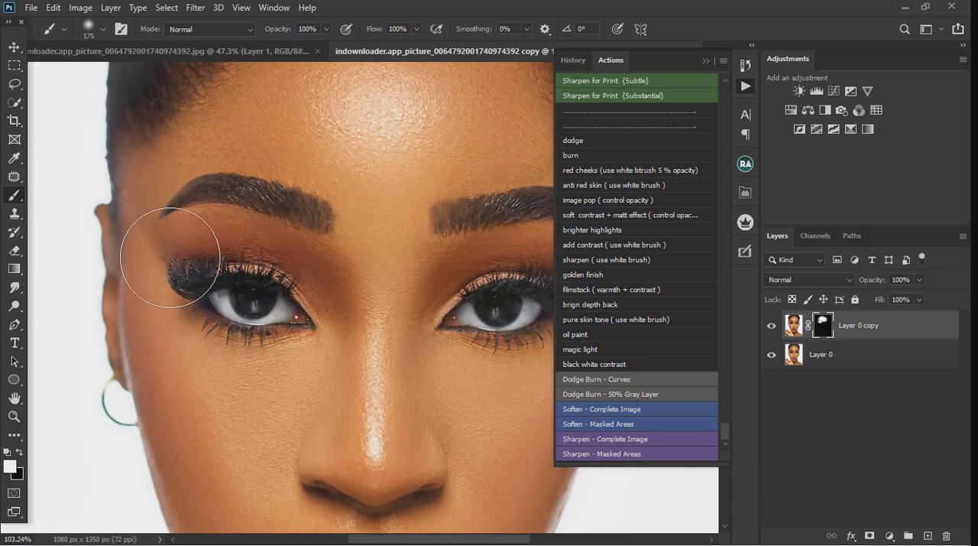
{"action": "scroll", "coordinate": [218, 371], "scroll_direction": "down", "scroll_amount": 3}
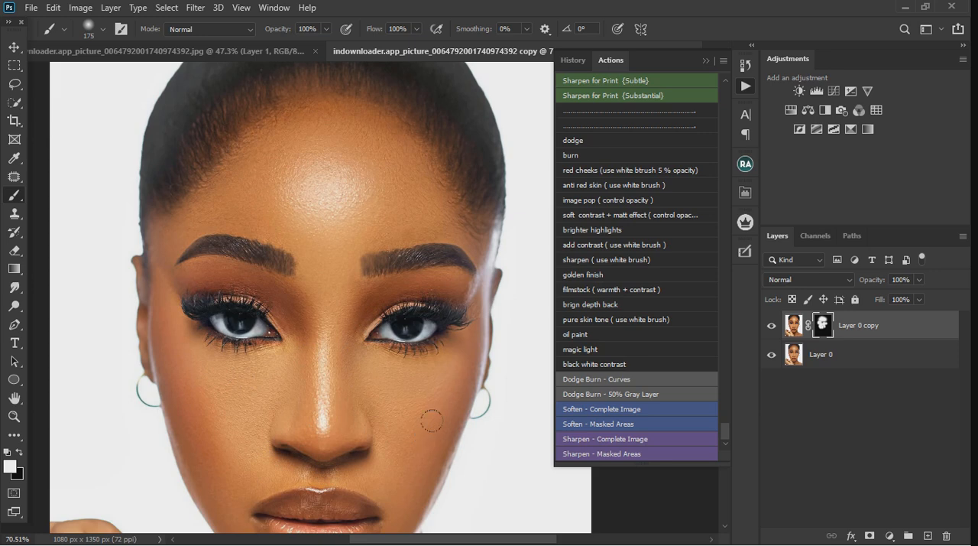
{"action": "scroll", "coordinate": [432, 420], "scroll_direction": "down", "scroll_amount": 3}
{"action": "scroll", "coordinate": [415, 456], "scroll_direction": "up", "scroll_amount": 3}
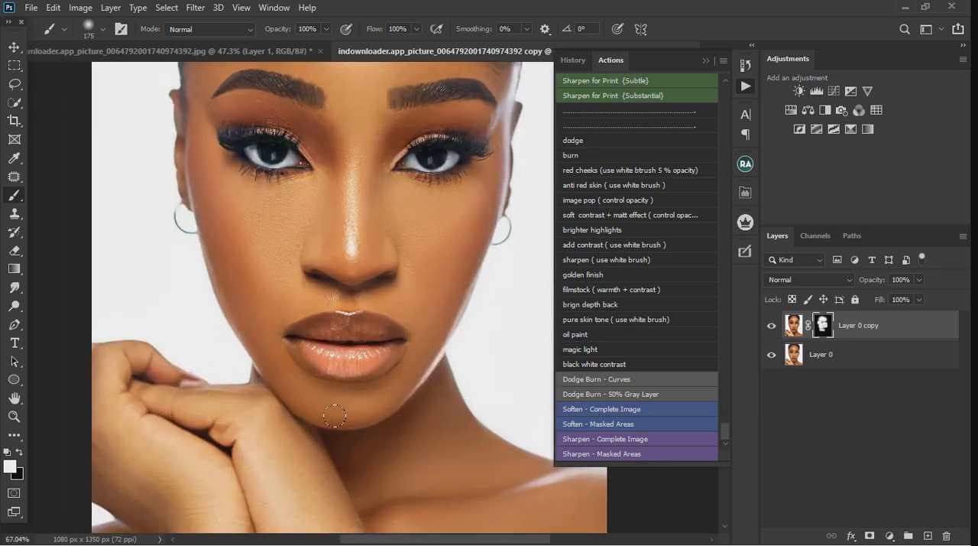
{"action": "scroll", "coordinate": [403, 338], "scroll_direction": "down", "scroll_amount": 2}
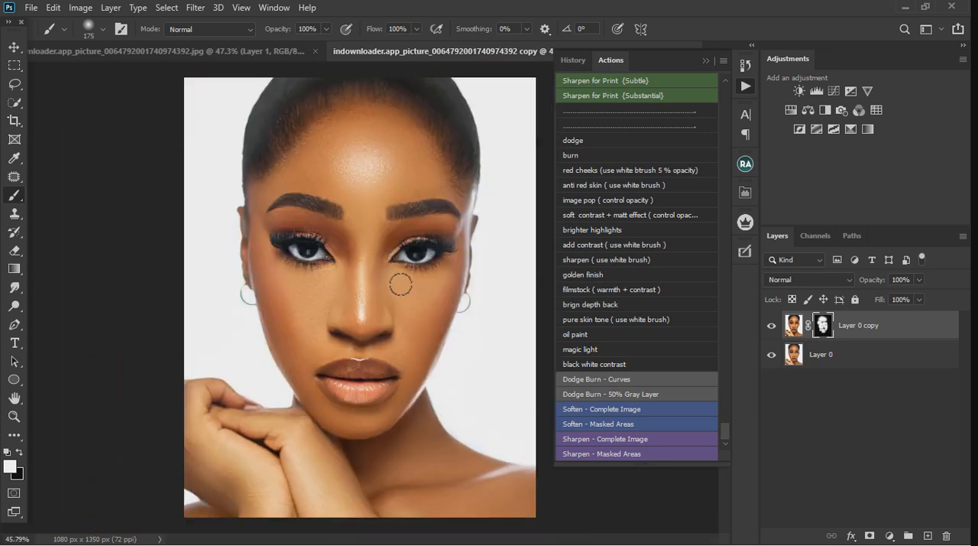
Compare the whole portrait before and after sharpening by switching the Layer 0 copy off and on
{"action": "left_click", "coordinate": [772, 326]}
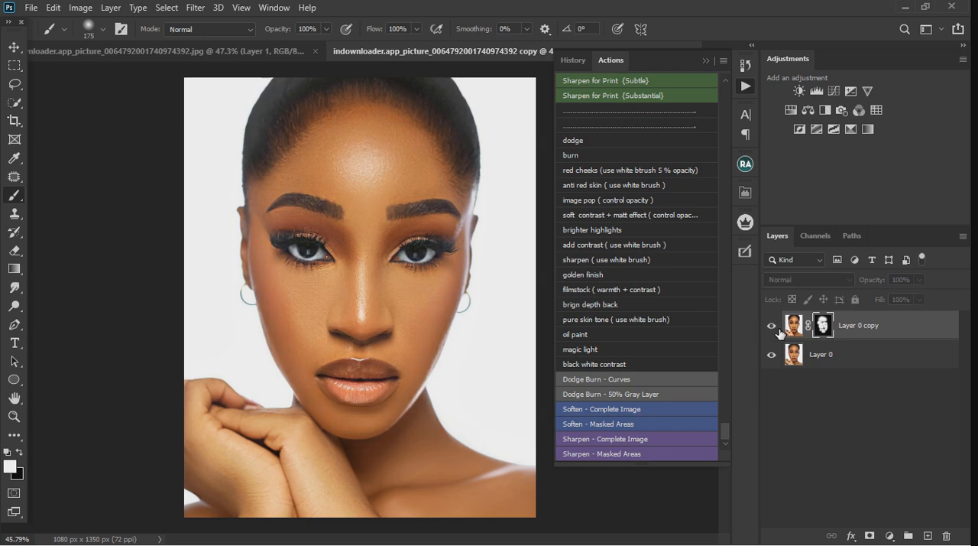
{"action": "left_click", "coordinate": [777, 328]}
{"action": "left_click", "coordinate": [777, 329]}
{"action": "left_click", "coordinate": [778, 328]}
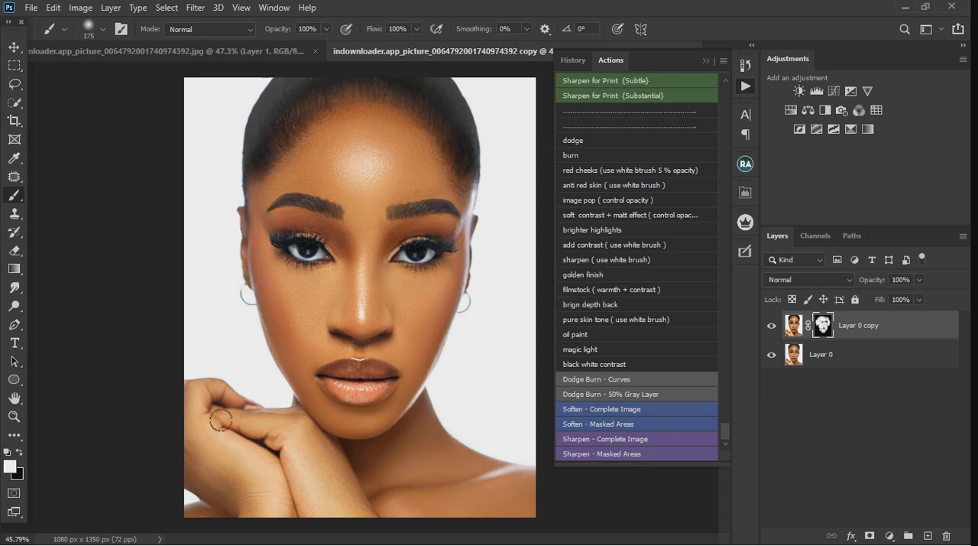
Paint white on the Layer 0 copy mask over the hands and shoulder, and compare the sharpening by toggling that layer's visibility
{"action": "mouse_move", "coordinate": [221, 419]}
{"action": "left_mouse_down"}
{"action": "mouse_move", "coordinate": [257, 467]}
{"action": "mouse_move", "coordinate": [295, 474]}
{"action": "mouse_move", "coordinate": [260, 480]}
{"action": "mouse_move", "coordinate": [336, 523]}
{"action": "mouse_move", "coordinate": [360, 513]}
{"action": "left_mouse_up"}
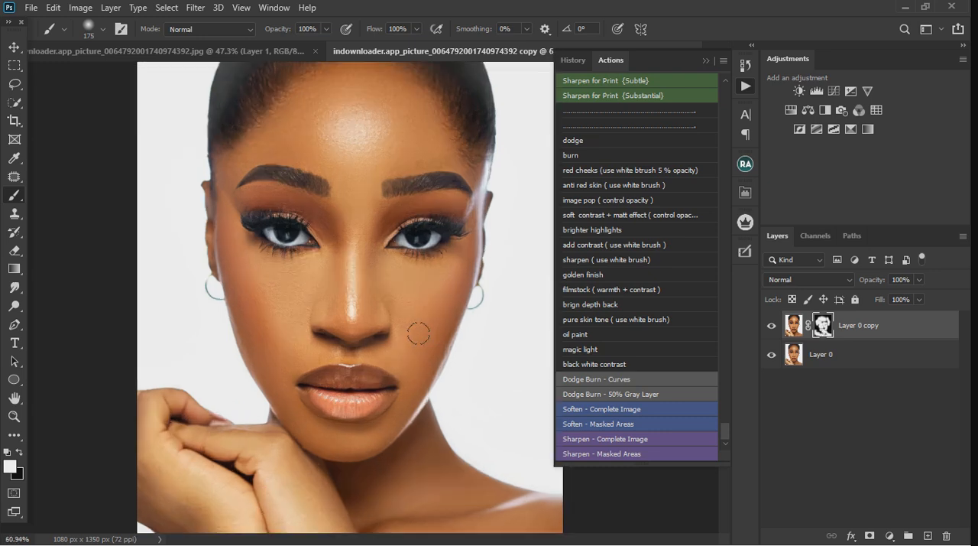
{"action": "scroll", "coordinate": [397, 328], "scroll_direction": "up", "scroll_amount": 3}
{"action": "left_click", "coordinate": [773, 327]}
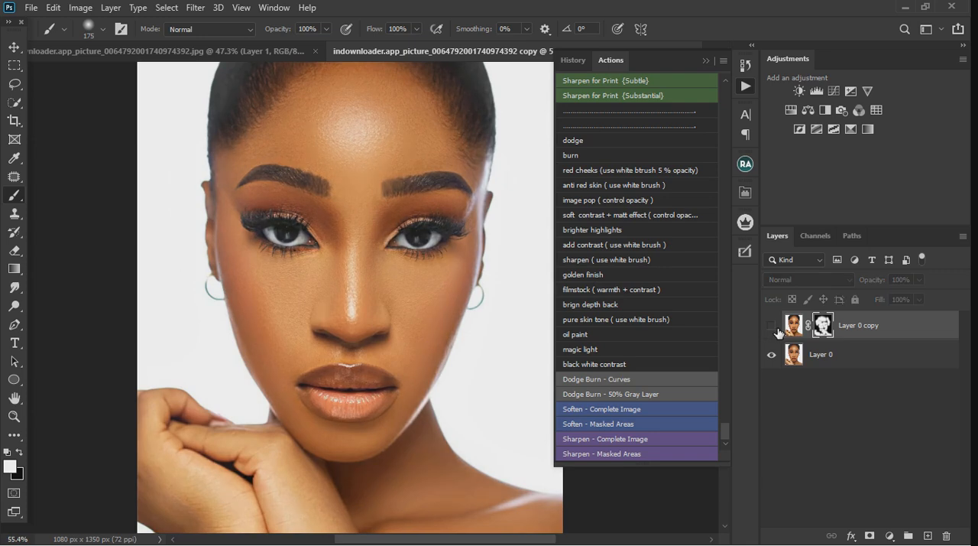
{"action": "left_click", "coordinate": [773, 327]}
{"action": "left_click", "coordinate": [771, 326]}
{"action": "scroll", "coordinate": [387, 223], "scroll_direction": "up", "scroll_amount": 5}
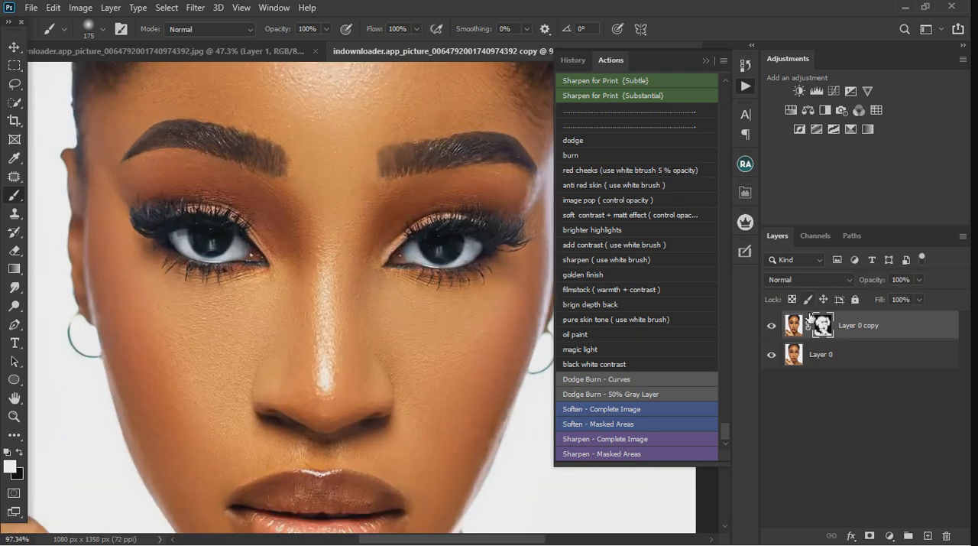
{"action": "left_click", "coordinate": [771, 327]}
{"action": "left_click", "coordinate": [772, 327]}
Stamp all visible layers into a new top layer and delete the Layer 0 copy
{"action": "key", "text": "ctrl+shift+alt+e"}
{"action": "key", "text": "x"}
{"action": "left_click", "coordinate": [894, 364]}
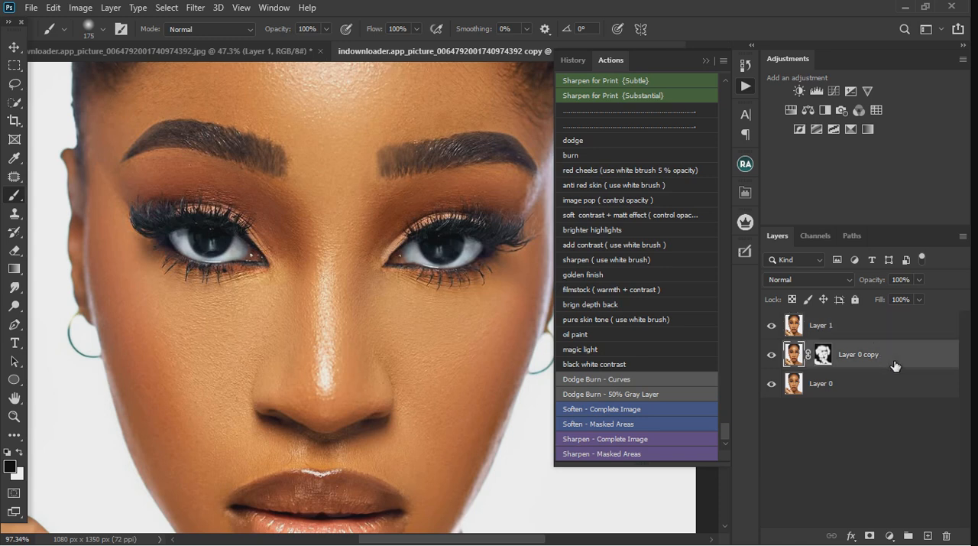
{"action": "key", "text": "Delete"}
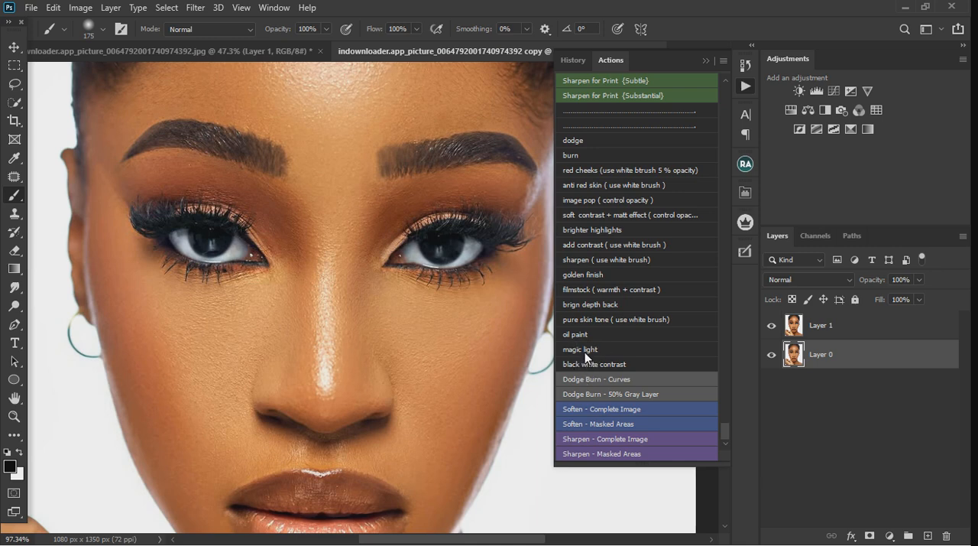
Run the magic light action on Layer 1
{"action": "left_click", "coordinate": [880, 334]}
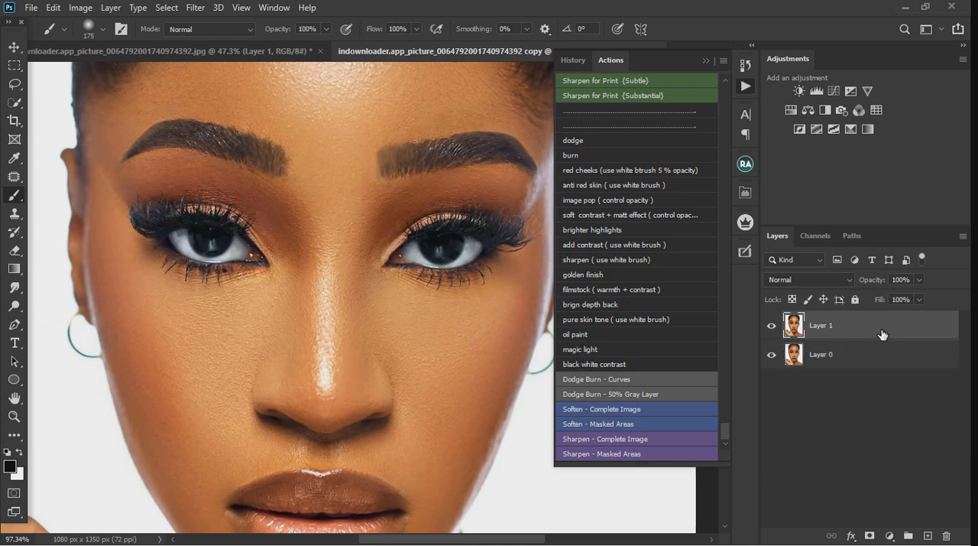
{"action": "left_click", "coordinate": [589, 350]}
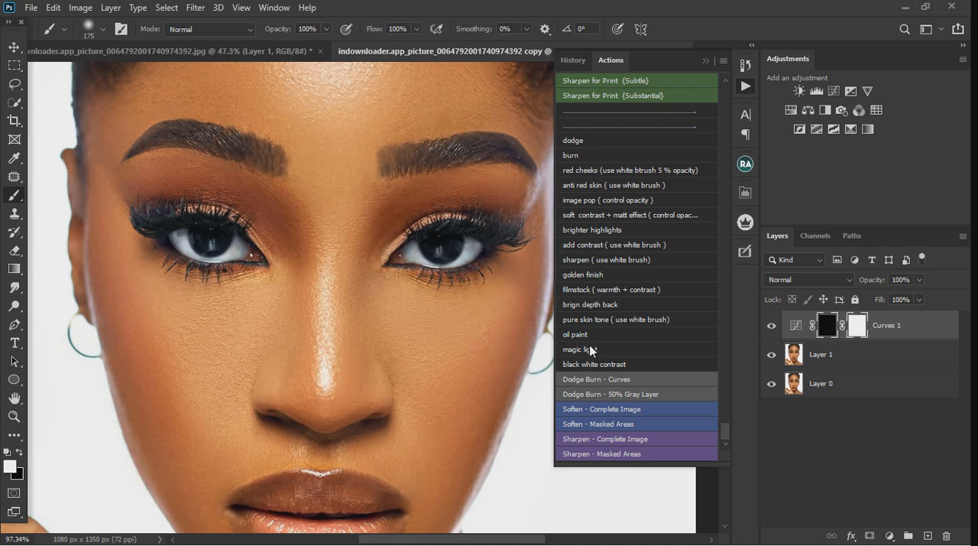
{"action": "scroll", "coordinate": [351, 313], "scroll_direction": "down", "scroll_amount": 3}
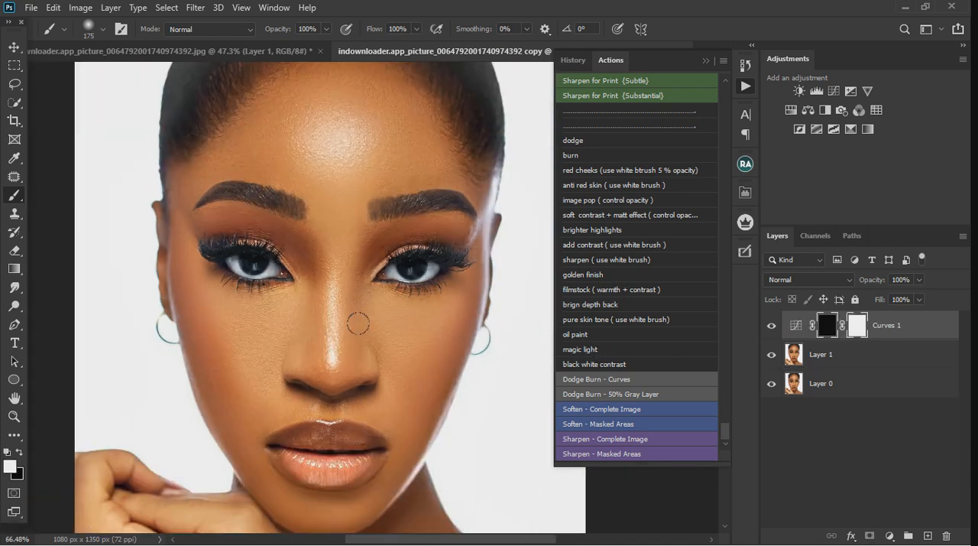
Reduce the brush to 100 px and paint white on the Curves 1 mask over the forehead, eyes, nose and cheeks
{"action": "key", "text": "bracketleft"}
{"action": "key", "text": "bracketleft"}
{"action": "key", "text": "bracketleft"}
{"action": "mouse_move", "coordinate": [312, 161]}
{"action": "left_mouse_down"}
{"action": "mouse_move", "coordinate": [206, 181]}
{"action": "mouse_move", "coordinate": [189, 247]}
{"action": "mouse_move", "coordinate": [199, 273]}
{"action": "left_mouse_up"}
{"action": "mouse_move", "coordinate": [478, 275]}
{"action": "left_mouse_down"}
{"action": "mouse_move", "coordinate": [459, 320]}
{"action": "mouse_move", "coordinate": [406, 323]}
{"action": "left_mouse_up"}
{"action": "mouse_move", "coordinate": [345, 291]}
{"action": "left_mouse_down"}
{"action": "mouse_move", "coordinate": [219, 305]}
{"action": "mouse_move", "coordinate": [254, 315]}
{"action": "mouse_move", "coordinate": [227, 331]}
{"action": "mouse_move", "coordinate": [198, 295]}
{"action": "mouse_move", "coordinate": [232, 353]}
{"action": "left_mouse_up"}
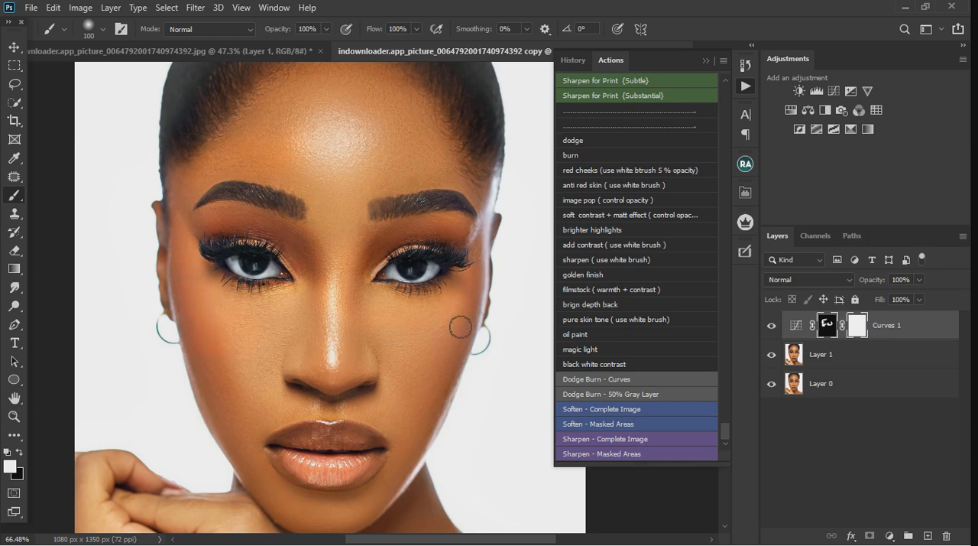
{"action": "mouse_move", "coordinate": [441, 154]}
{"action": "left_mouse_down"}
{"action": "mouse_move", "coordinate": [328, 108]}
{"action": "mouse_move", "coordinate": [306, 139]}
{"action": "mouse_move", "coordinate": [338, 175]}
{"action": "mouse_move", "coordinate": [359, 124]}
{"action": "mouse_move", "coordinate": [334, 172]}
{"action": "mouse_move", "coordinate": [304, 194]}
{"action": "mouse_move", "coordinate": [407, 188]}
{"action": "mouse_move", "coordinate": [364, 120]}
{"action": "mouse_move", "coordinate": [370, 95]}
{"action": "mouse_move", "coordinate": [432, 167]}
{"action": "mouse_move", "coordinate": [378, 202]}
{"action": "mouse_move", "coordinate": [351, 266]}
{"action": "mouse_move", "coordinate": [323, 215]}
{"action": "left_mouse_up"}
{"action": "scroll", "coordinate": [411, 337], "scroll_direction": "down", "scroll_amount": 2}
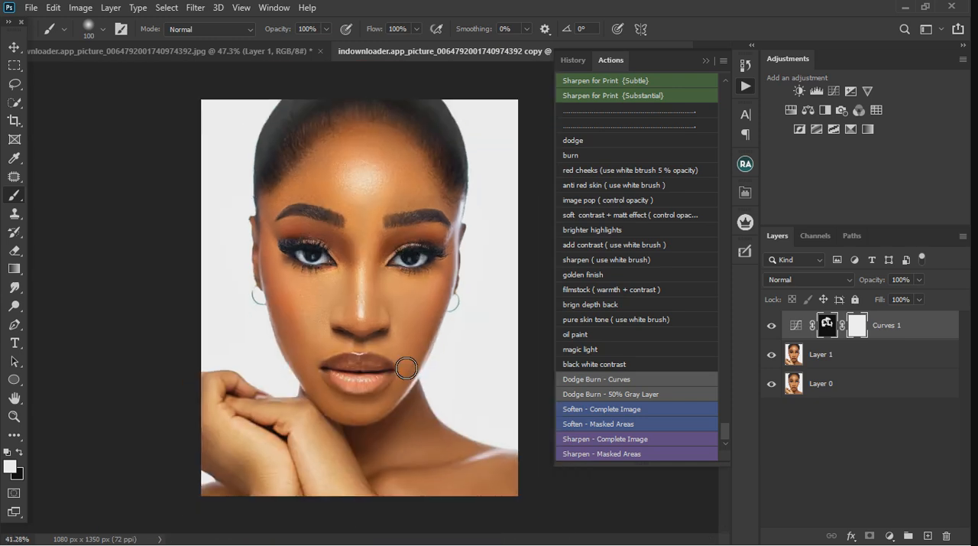
{"action": "scroll", "coordinate": [406, 392], "scroll_direction": "up", "scroll_amount": 3}
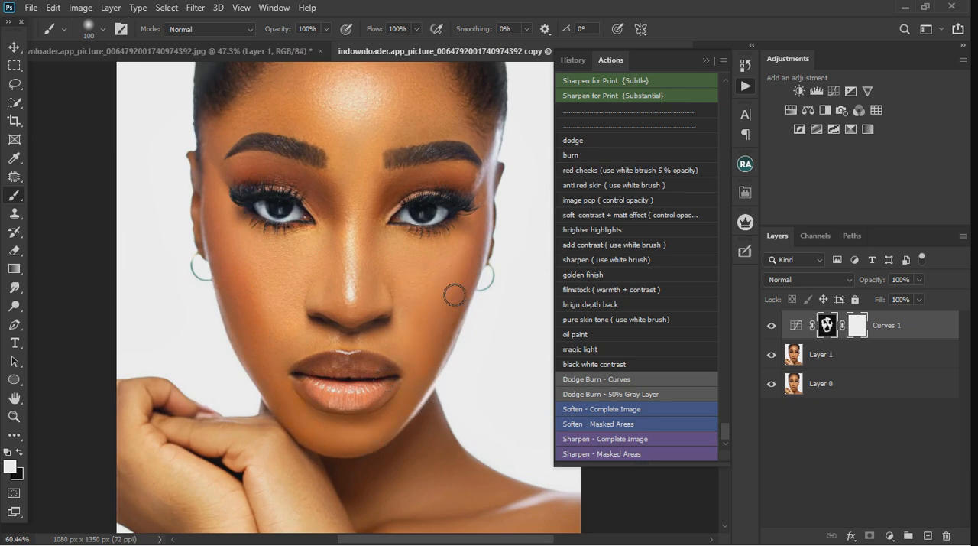
{"action": "scroll", "coordinate": [453, 296], "scroll_direction": "down", "scroll_amount": 3}
{"action": "scroll", "coordinate": [440, 351], "scroll_direction": "up", "scroll_amount": 3}
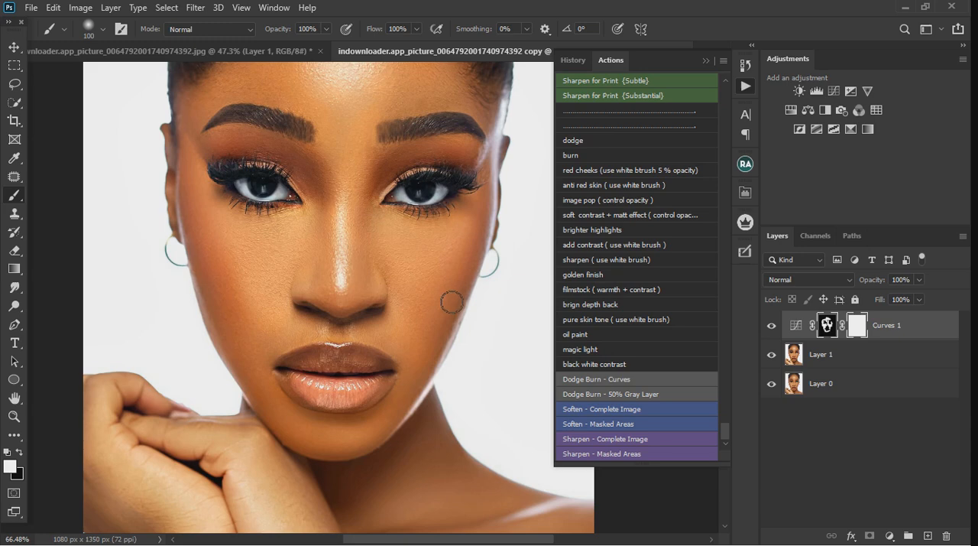
{"action": "scroll", "coordinate": [390, 459], "scroll_direction": "down", "scroll_amount": 2}
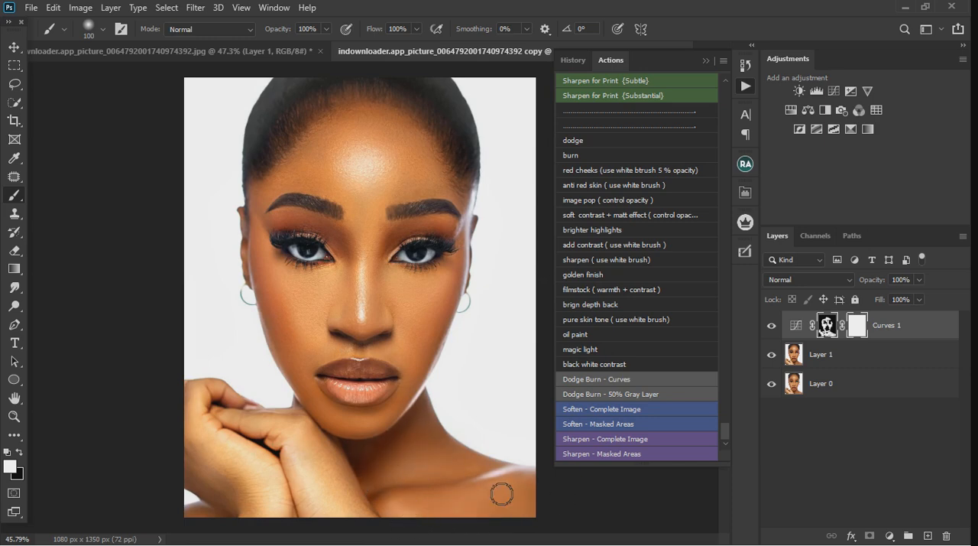
Set the Curves 1 layer's opacity to 58% and switch to a black 175 px brush
{"action": "left_click", "coordinate": [918, 281]}
{"action": "left_click", "coordinate": [276, 229]}
{"action": "key", "text": "x"}
{"action": "key", "text": "bracketright"}
{"action": "key", "text": "bracketright"}
{"action": "key", "text": "bracketright"}
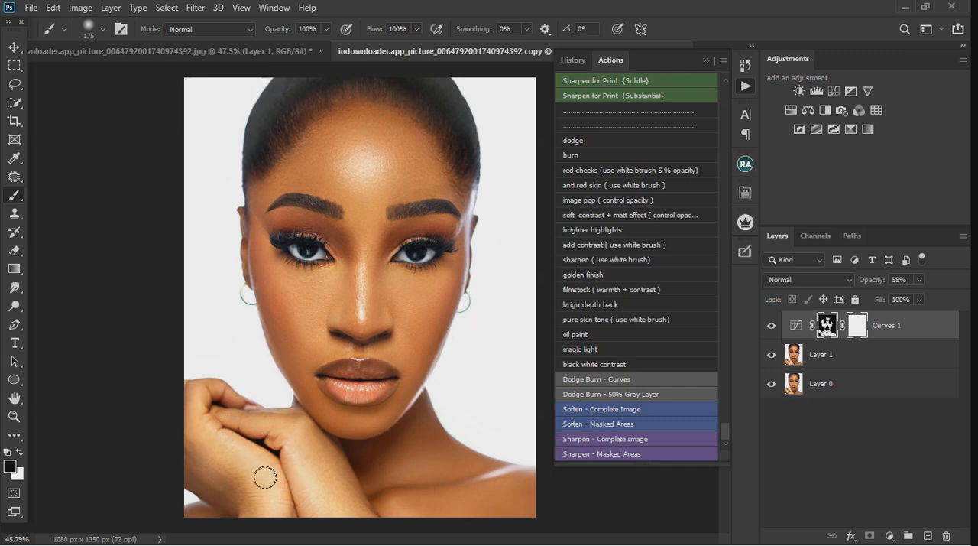
Check the effect by toggling Curves 1's visibility and merge Curves 1 with Layer 1
{"action": "left_click", "coordinate": [771, 327]}
{"action": "key", "text": "x"}
{"action": "right_click", "coordinate": [901, 364]}
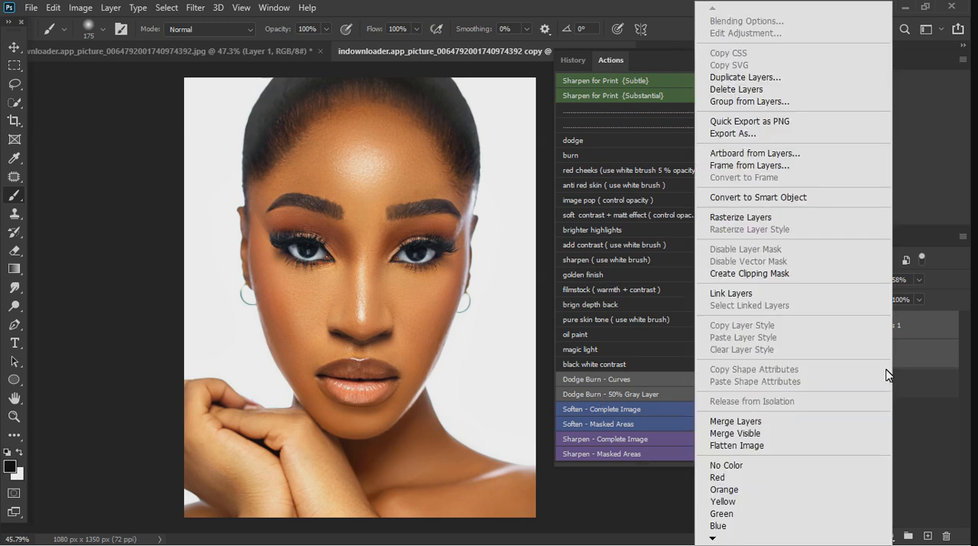
{"action": "left_click", "coordinate": [775, 421]}
{"action": "scroll", "coordinate": [593, 344], "scroll_direction": "up", "scroll_amount": 3}
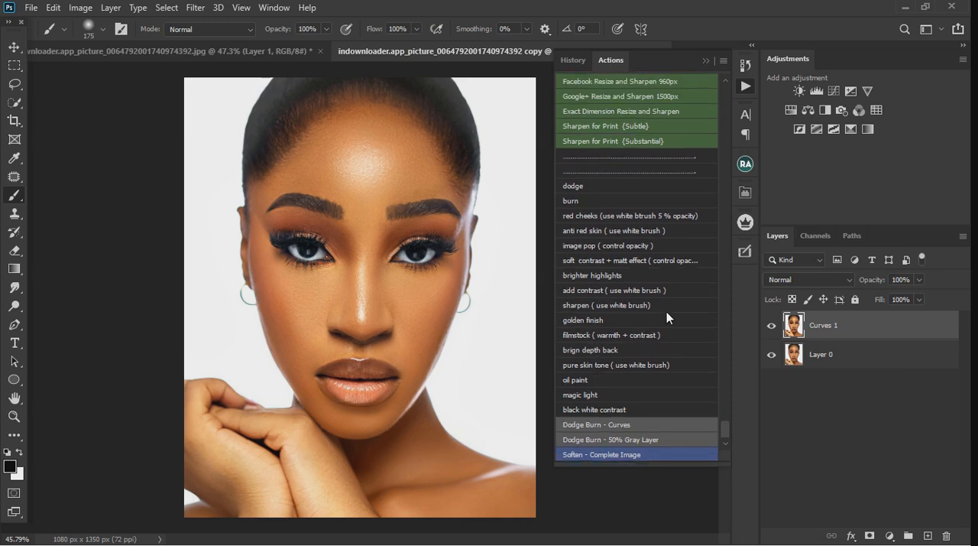
{"action": "left_click", "coordinate": [577, 214]}
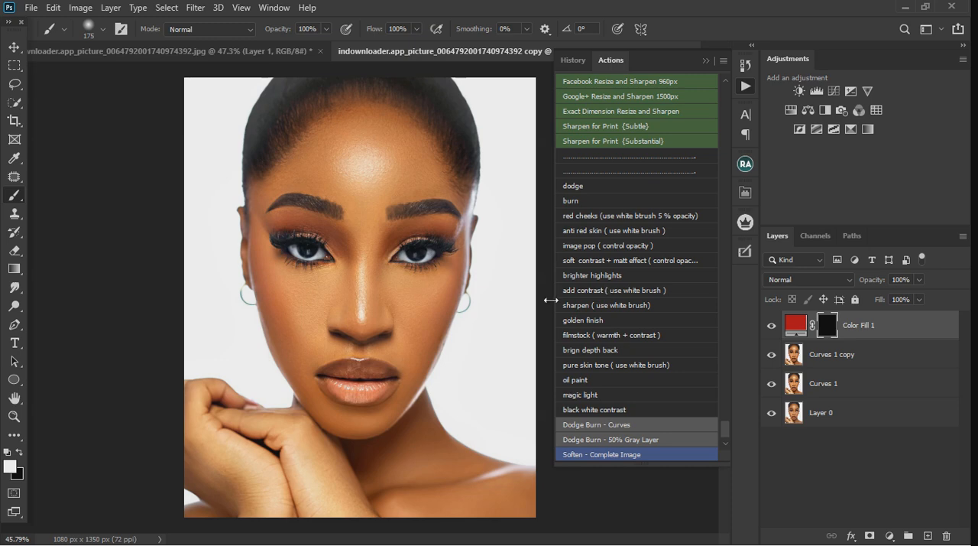
{"action": "scroll", "coordinate": [301, 319], "scroll_direction": "up", "scroll_amount": 3}
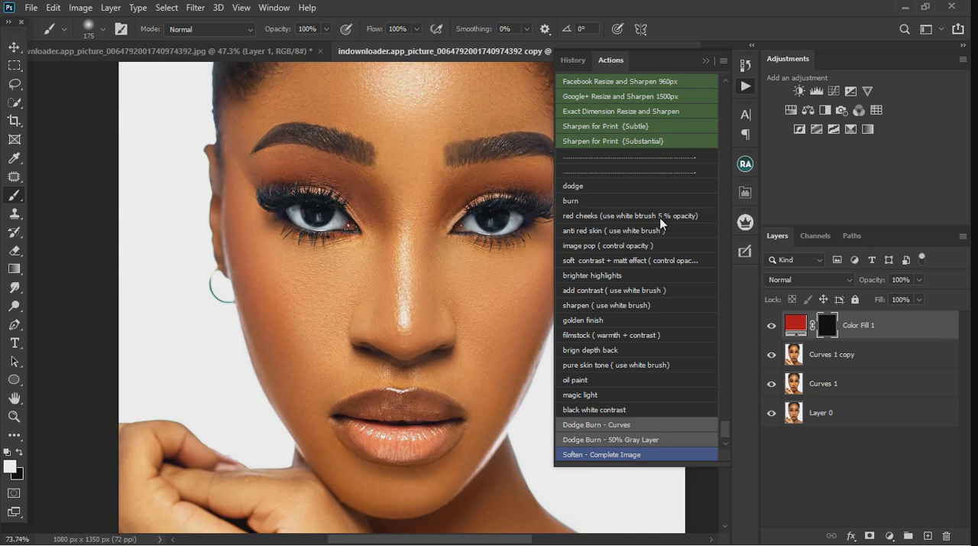
{"action": "key", "text": "ctrl+j"}
{"action": "key", "text": "ctrl+j"}
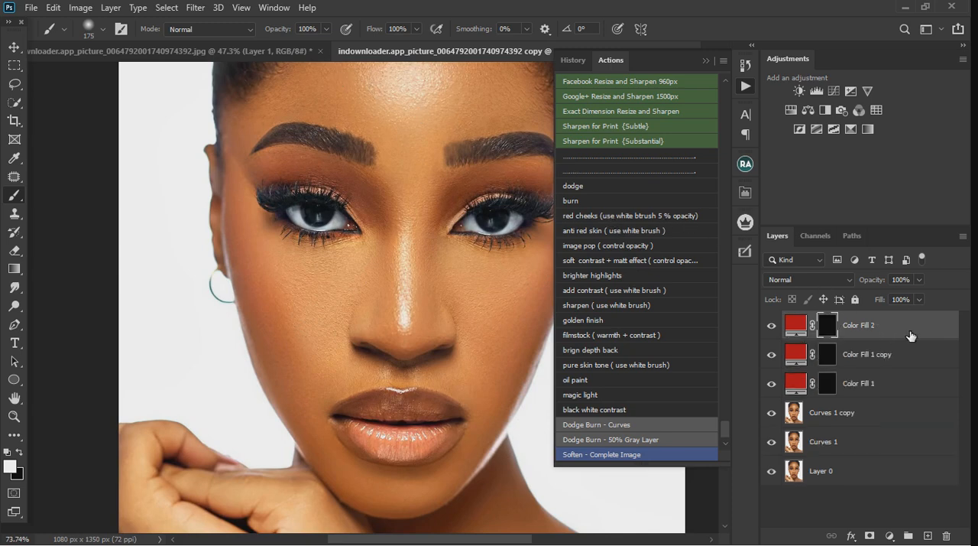
{"action": "key", "text": "ctrl+z"}
{"action": "key", "text": "ctrl+z"}
{"action": "key", "text": "ctrl+z"}
{"action": "key", "text": "ctrl+z"}
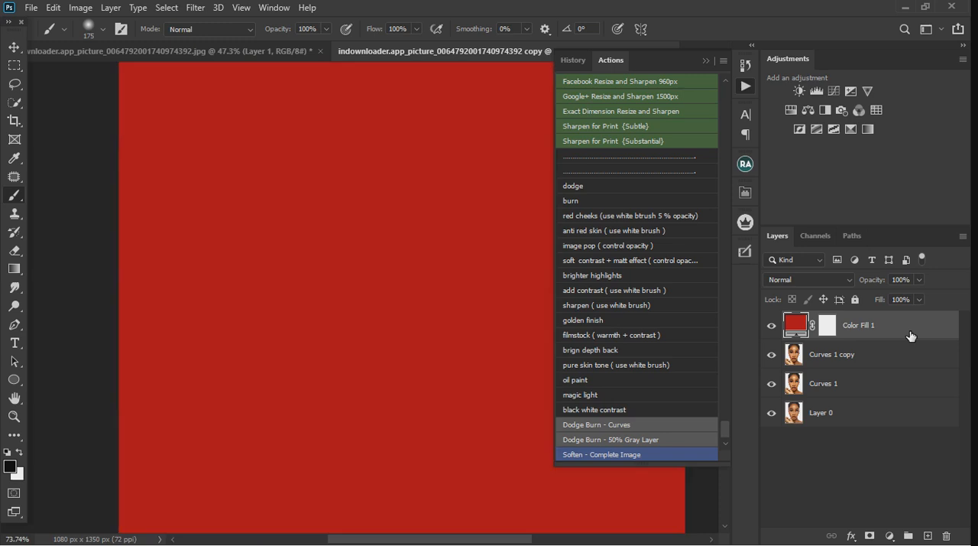
{"action": "key", "text": "ctrl+z"}
{"action": "key", "text": "ctrl+z"}
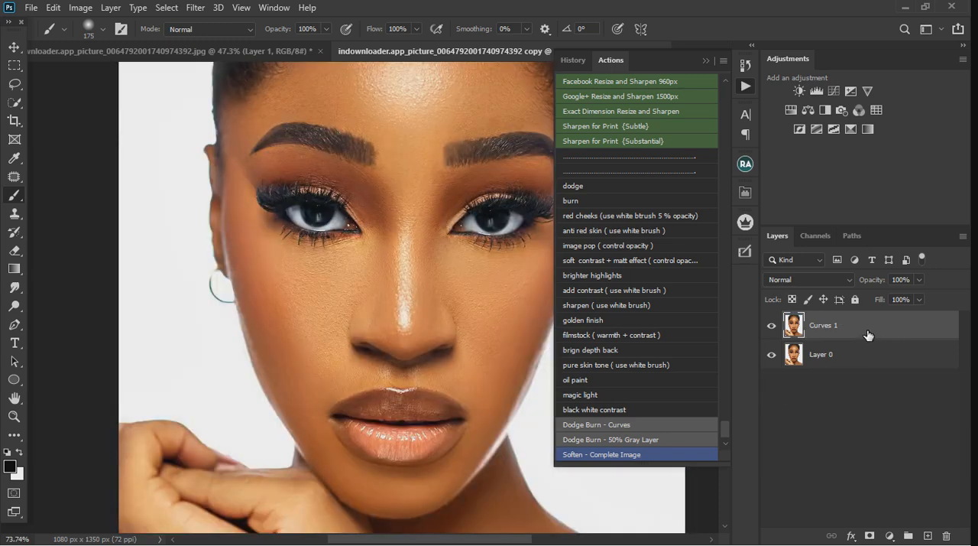
Run the red cheeks action on the merged Curves 1 layer and make white the painting colour
{"action": "key", "text": "ctrl+shift+z"}
{"action": "key", "text": "ctrl+shift+z"}
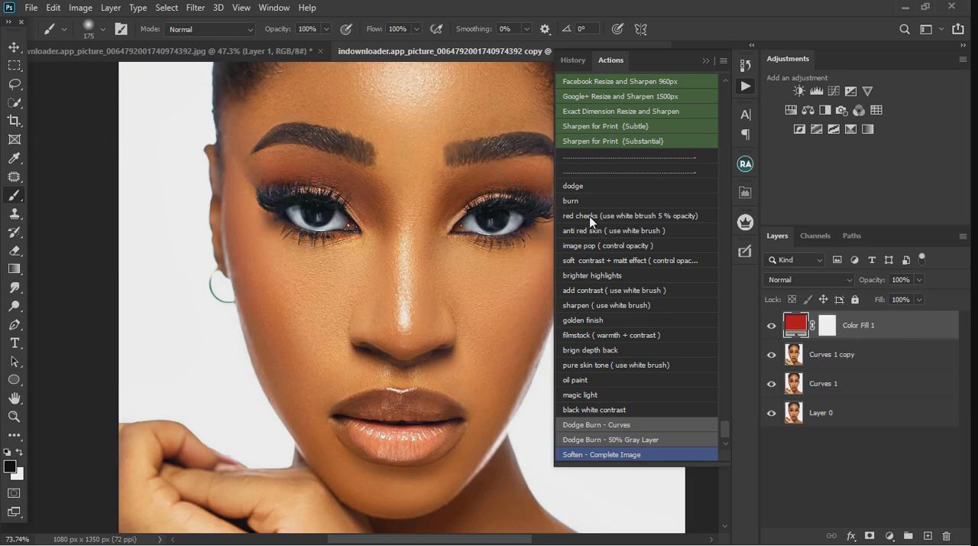
{"action": "key", "text": "x"}
Paint blush over both cheeks on the Color Fill 1 mask with a white 125 px brush at 5% opacity
{"action": "left_click", "coordinate": [327, 30]}
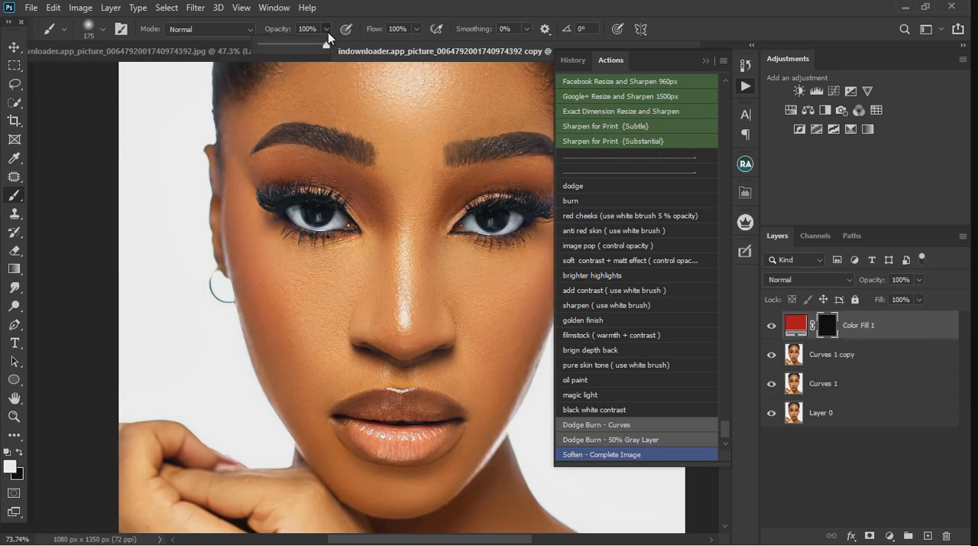
{"action": "left_click_drag", "start_coordinate": [328, 46], "coordinate": [289, 49]}
{"action": "key", "text": "bracketleft"}
{"action": "key", "text": "bracketleft"}
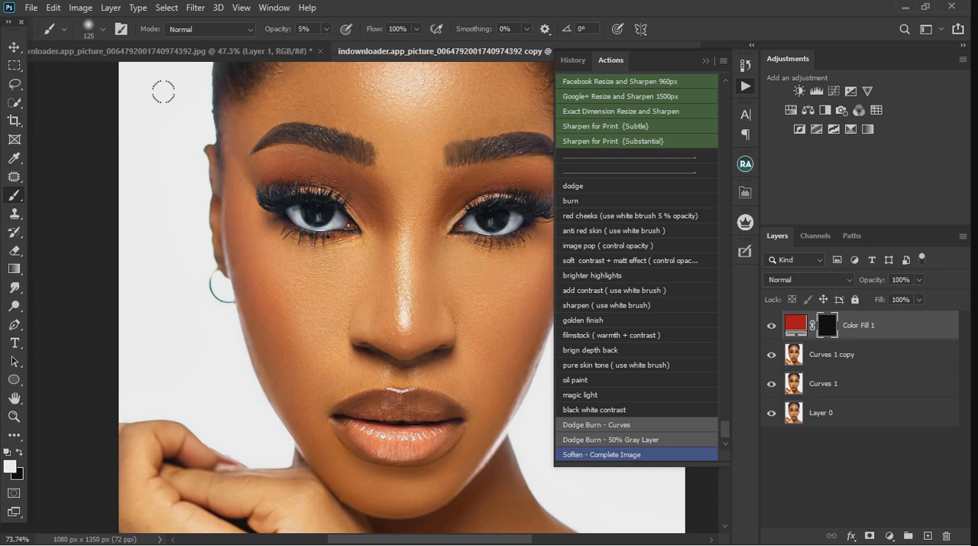
{"action": "left_click", "coordinate": [103, 30]}
{"action": "left_click", "coordinate": [102, 32]}
{"action": "mouse_move", "coordinate": [344, 321]}
{"action": "left_mouse_down"}
{"action": "mouse_move", "coordinate": [296, 311]}
{"action": "mouse_move", "coordinate": [274, 320]}
{"action": "mouse_move", "coordinate": [303, 316]}
{"action": "mouse_move", "coordinate": [269, 301]}
{"action": "left_mouse_up"}
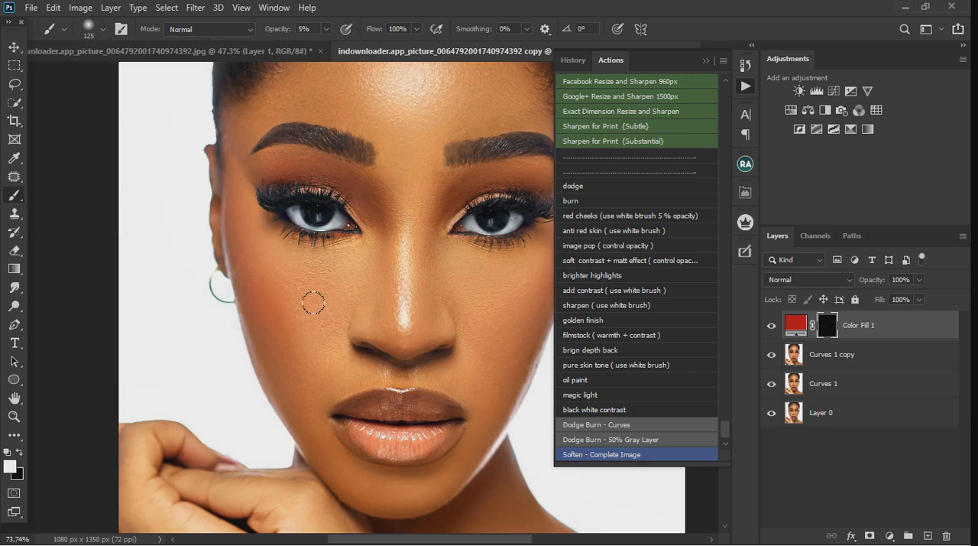
{"action": "scroll", "coordinate": [329, 349], "scroll_direction": "down", "scroll_amount": 2}
{"action": "mouse_move", "coordinate": [452, 321]}
{"action": "left_mouse_down"}
{"action": "mouse_move", "coordinate": [488, 324]}
{"action": "mouse_move", "coordinate": [452, 326]}
{"action": "mouse_move", "coordinate": [472, 332]}
{"action": "left_mouse_up"}
{"action": "mouse_move", "coordinate": [325, 332]}
{"action": "left_mouse_down"}
{"action": "mouse_move", "coordinate": [303, 320]}
{"action": "mouse_move", "coordinate": [299, 327]}
{"action": "mouse_move", "coordinate": [324, 343]}
{"action": "mouse_move", "coordinate": [337, 335]}
{"action": "mouse_move", "coordinate": [318, 333]}
{"action": "mouse_move", "coordinate": [332, 320]}
{"action": "mouse_move", "coordinate": [280, 321]}
{"action": "left_mouse_up"}
{"action": "mouse_move", "coordinate": [485, 327]}
{"action": "left_mouse_down"}
{"action": "mouse_move", "coordinate": [463, 323]}
{"action": "mouse_move", "coordinate": [501, 315]}
{"action": "left_mouse_up"}
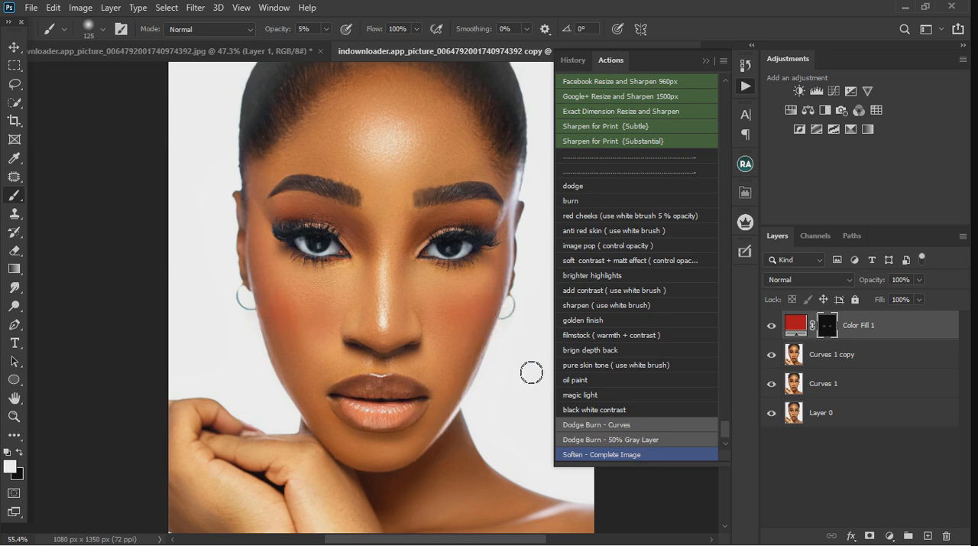
Compare the portrait with and without the cheek blush by toggling Color Fill 1's visibility
{"action": "left_click", "coordinate": [772, 326]}
{"action": "left_click", "coordinate": [773, 327]}
{"action": "key", "text": "x"}
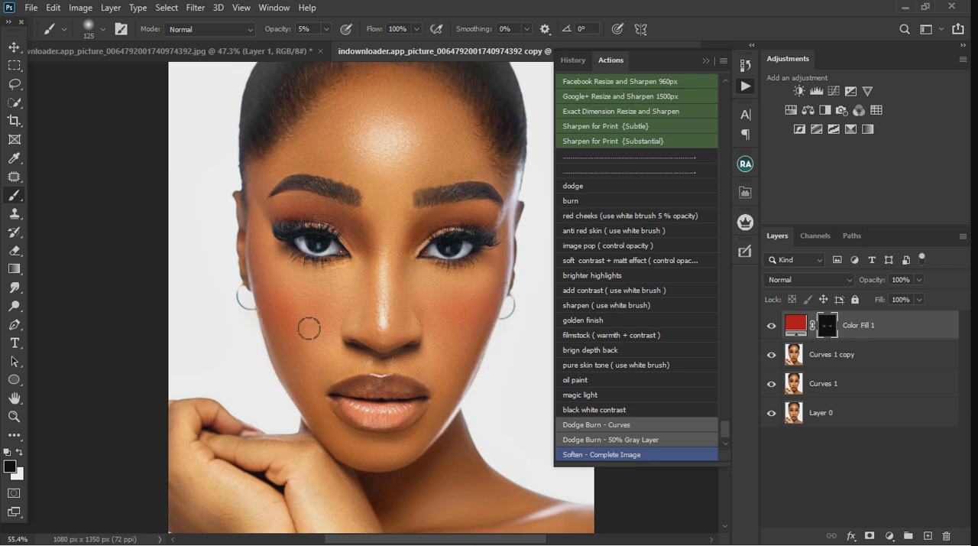
{"action": "left_click", "coordinate": [771, 325]}
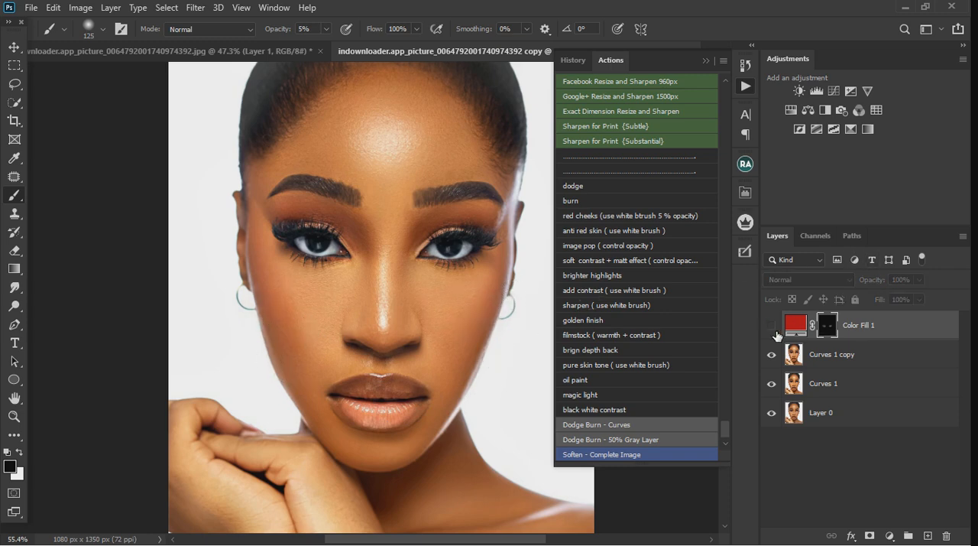
{"action": "left_click", "coordinate": [771, 324]}
{"action": "scroll", "coordinate": [474, 365], "scroll_direction": "down", "scroll_amount": 2}
{"action": "scroll", "coordinate": [474, 366], "scroll_direction": "down", "scroll_amount": 1}
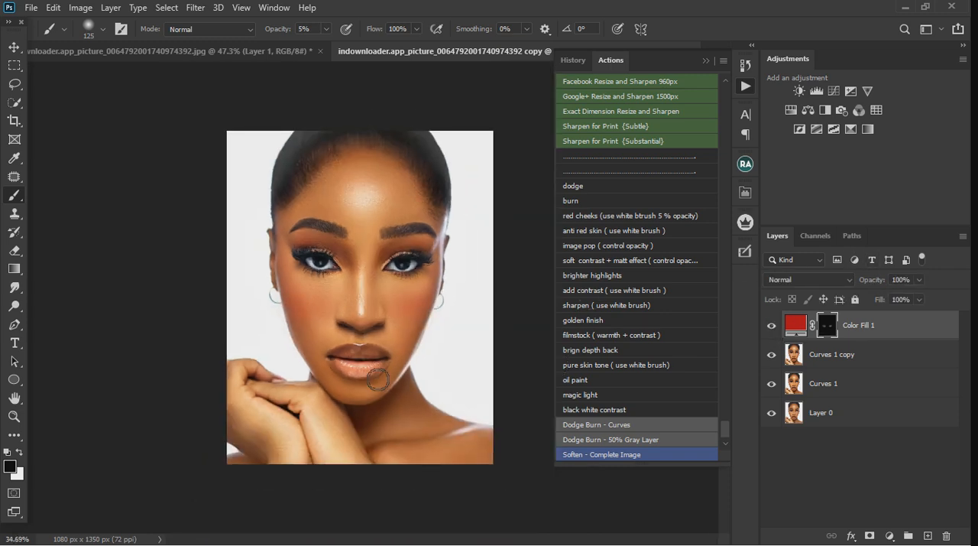
{"action": "scroll", "coordinate": [381, 315], "scroll_direction": "up", "scroll_amount": 3}
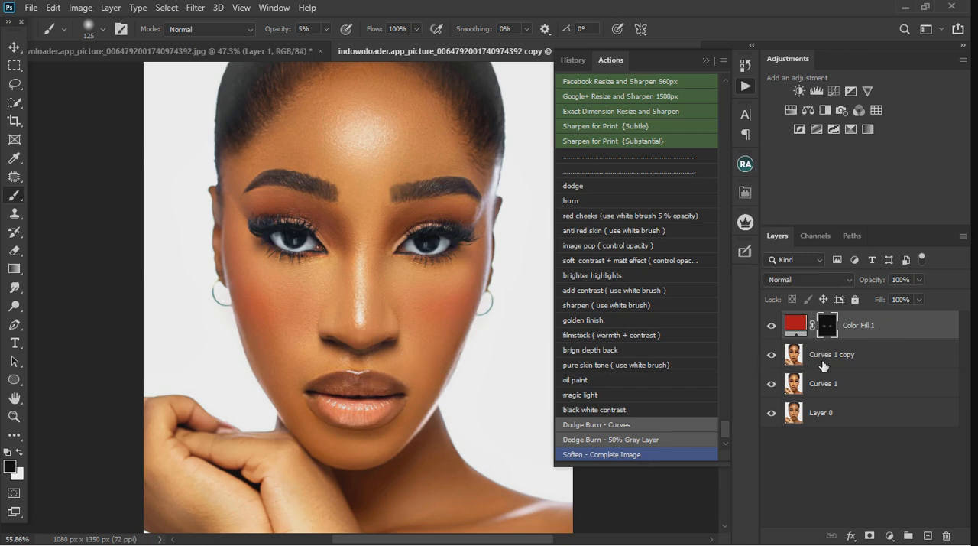
Merge Color Fill 1 with the Curves 1 copy layer
{"action": "left_click", "coordinate": [898, 361], "text": "shift"}
{"action": "right_click", "coordinate": [896, 360]}
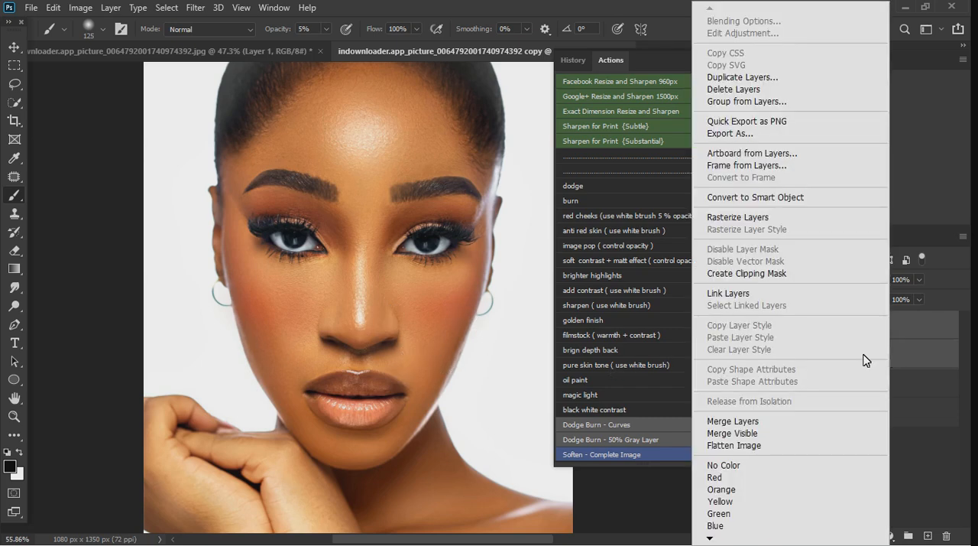
{"action": "left_click", "coordinate": [733, 421]}
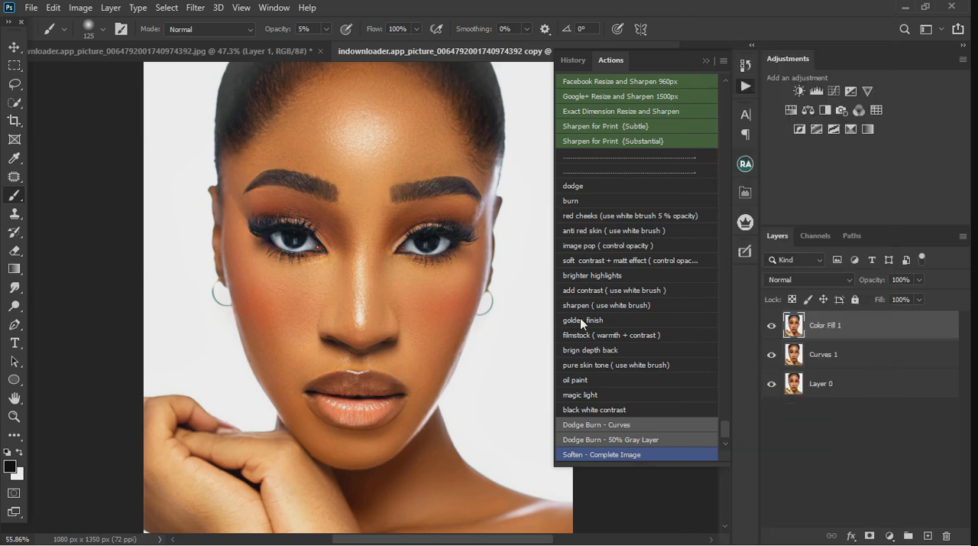
Run the RETOUCH: Revive Skin action on the merged Color Fill 1 layer
{"action": "scroll", "coordinate": [609, 310], "scroll_direction": "up", "scroll_amount": 4}
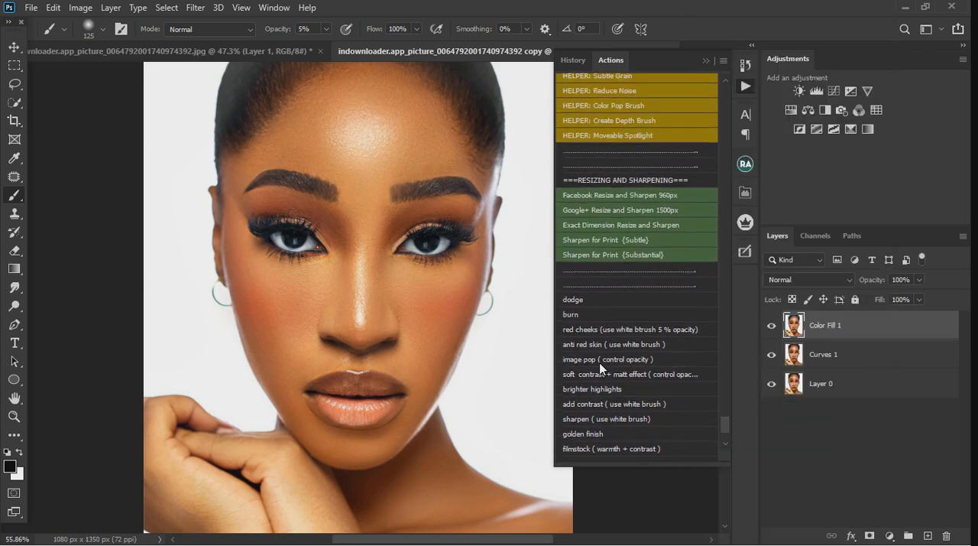
{"action": "scroll", "coordinate": [600, 354], "scroll_direction": "up", "scroll_amount": 4}
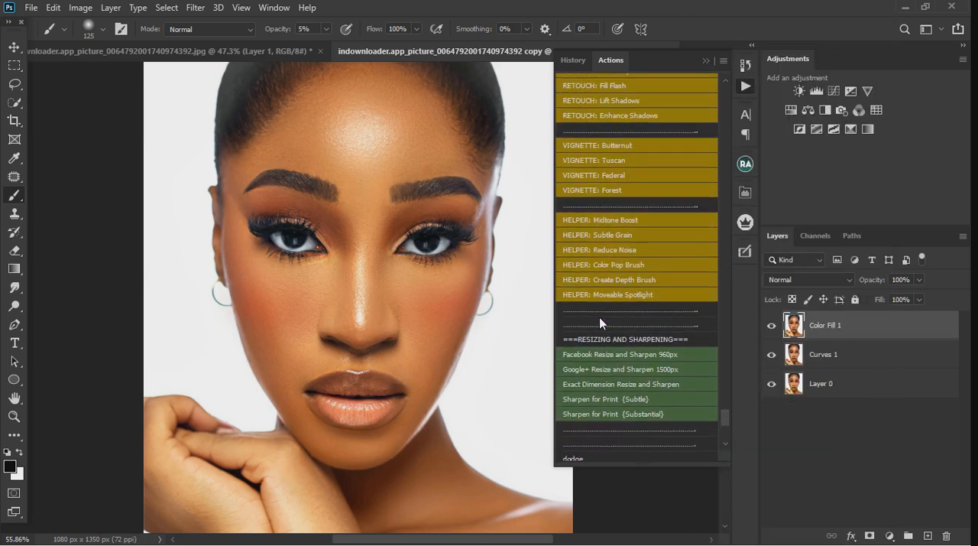
{"action": "scroll", "coordinate": [600, 321], "scroll_direction": "up", "scroll_amount": 4}
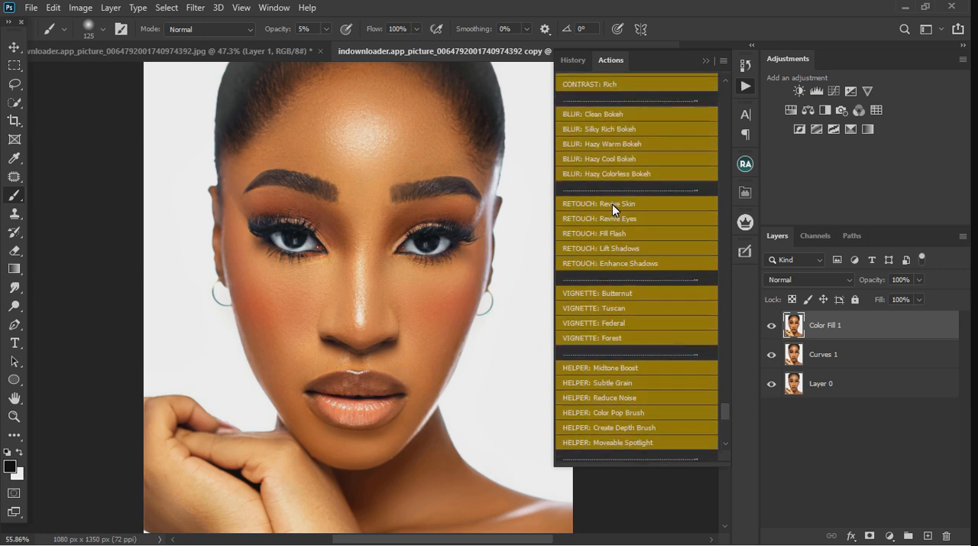
{"action": "left_click", "coordinate": [612, 204]}
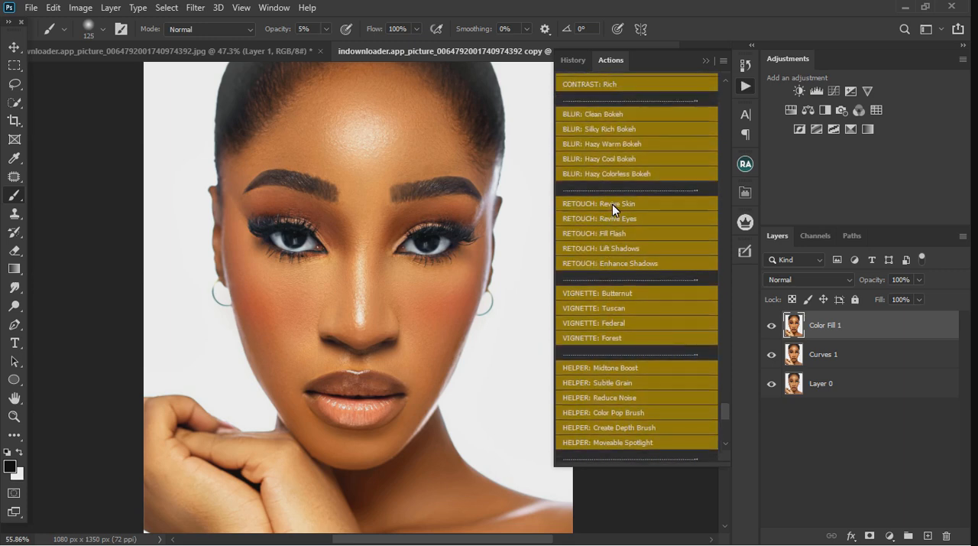
{"action": "left_click", "coordinate": [493, 243]}
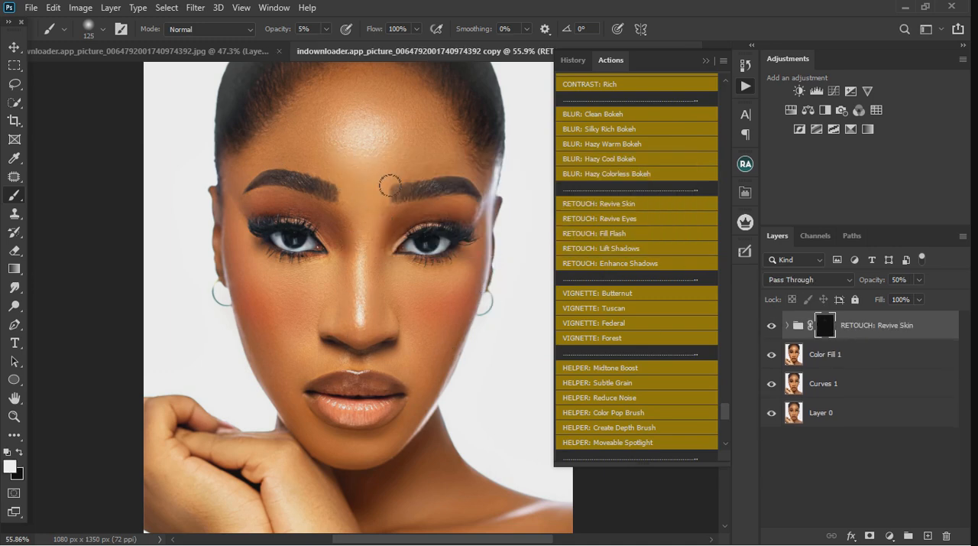
Paint the Revive Skin effect over the facial skin on its mask with a white 125 px brush at 100% opacity
{"action": "left_click", "coordinate": [325, 29]}
{"action": "left_click_drag", "start_coordinate": [325, 49], "coordinate": [426, 63]}
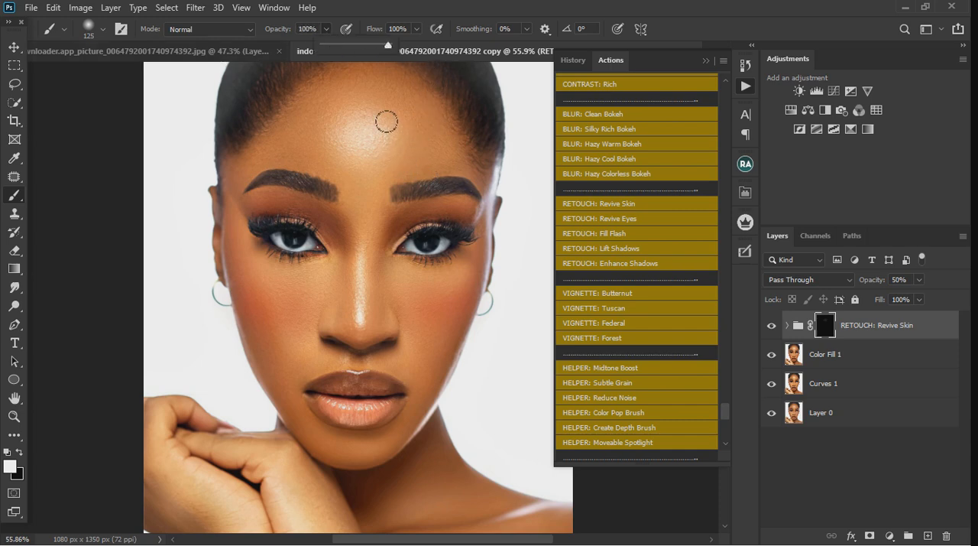
{"action": "left_click", "coordinate": [253, 220]}
{"action": "left_click_drag", "start_coordinate": [253, 266], "coordinate": [258, 264]}
{"action": "mouse_move", "coordinate": [396, 188]}
{"action": "left_mouse_down"}
{"action": "mouse_move", "coordinate": [389, 153]}
{"action": "mouse_move", "coordinate": [341, 173]}
{"action": "mouse_move", "coordinate": [319, 146]}
{"action": "mouse_move", "coordinate": [397, 126]}
{"action": "mouse_move", "coordinate": [379, 160]}
{"action": "mouse_move", "coordinate": [473, 156]}
{"action": "mouse_move", "coordinate": [394, 100]}
{"action": "mouse_move", "coordinate": [350, 89]}
{"action": "mouse_move", "coordinate": [416, 110]}
{"action": "mouse_move", "coordinate": [393, 172]}
{"action": "left_mouse_up"}
{"action": "mouse_move", "coordinate": [379, 204]}
{"action": "left_mouse_down"}
{"action": "mouse_move", "coordinate": [335, 357]}
{"action": "mouse_move", "coordinate": [345, 334]}
{"action": "mouse_move", "coordinate": [243, 341]}
{"action": "mouse_move", "coordinate": [321, 321]}
{"action": "mouse_move", "coordinate": [273, 316]}
{"action": "mouse_move", "coordinate": [314, 294]}
{"action": "mouse_move", "coordinate": [389, 315]}
{"action": "mouse_move", "coordinate": [492, 311]}
{"action": "mouse_move", "coordinate": [451, 310]}
{"action": "mouse_move", "coordinate": [465, 327]}
{"action": "mouse_move", "coordinate": [424, 422]}
{"action": "mouse_move", "coordinate": [390, 457]}
{"action": "mouse_move", "coordinate": [318, 436]}
{"action": "mouse_move", "coordinate": [298, 378]}
{"action": "mouse_move", "coordinate": [356, 337]}
{"action": "mouse_move", "coordinate": [515, 291]}
{"action": "left_mouse_up"}
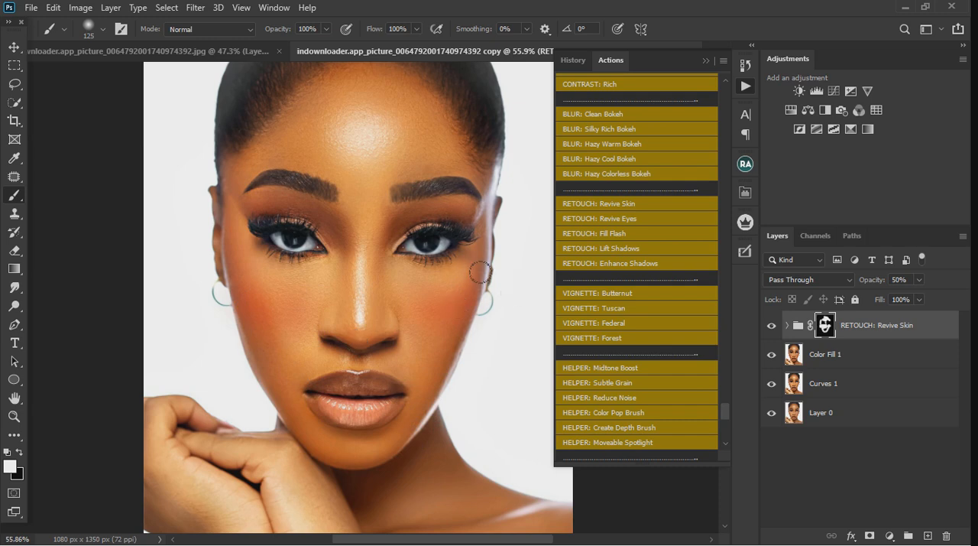
Extend the Revive Skin mask over more of the skin with a white 200 px brush
{"action": "scroll", "coordinate": [405, 309], "scroll_direction": "down", "scroll_amount": 3}
{"action": "key", "text": "bracketright"}
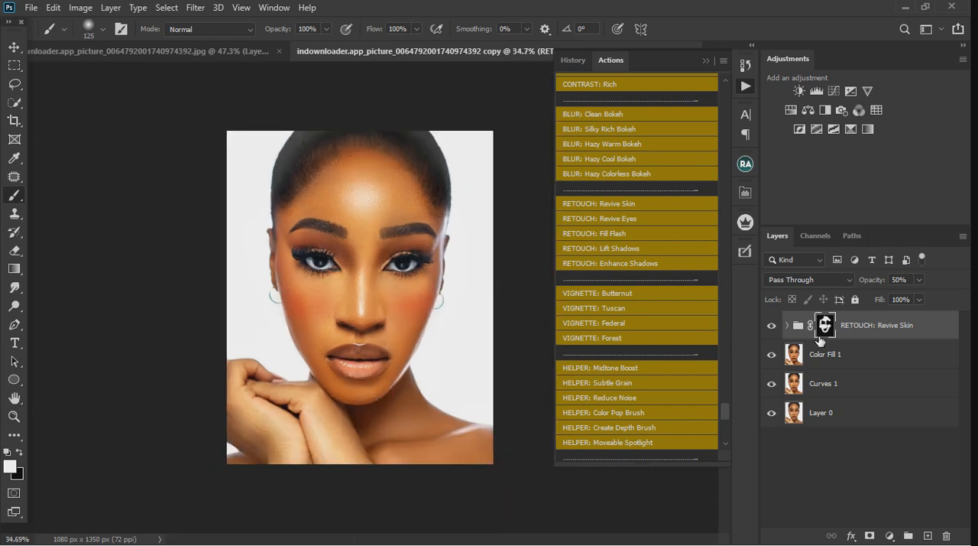
{"action": "key", "text": "bracketright"}
{"action": "key", "text": "bracketright"}
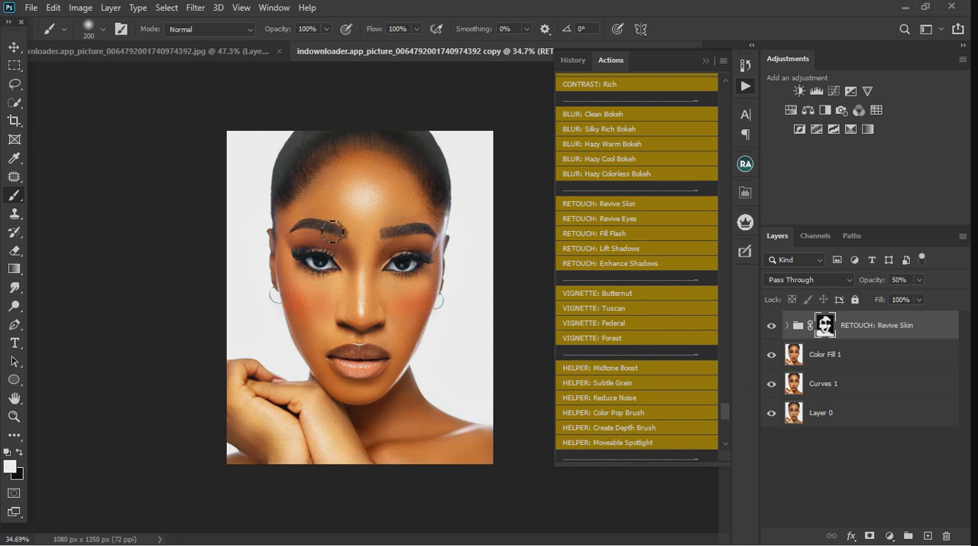
{"action": "scroll", "coordinate": [370, 243], "scroll_direction": "up", "scroll_amount": 3}
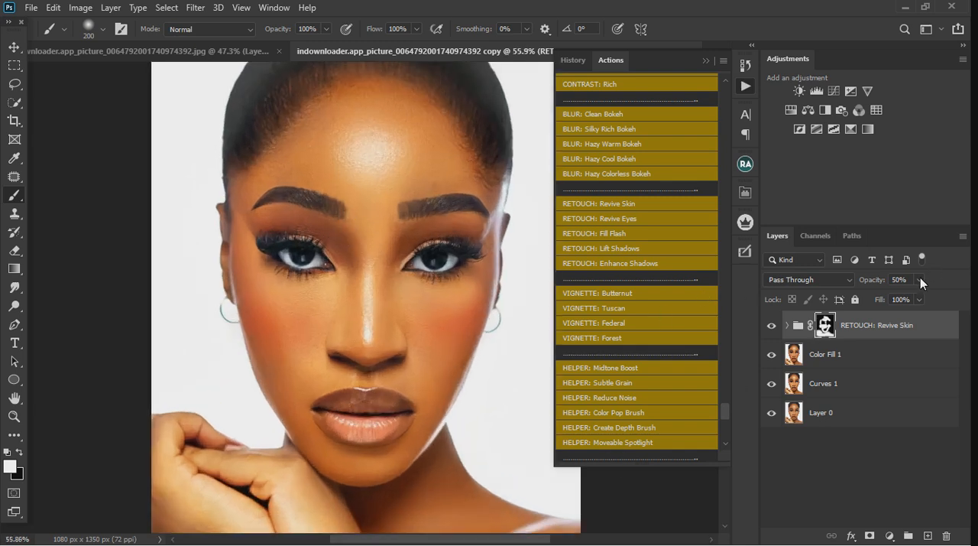
Lower the RETOUCH: Revive Skin group's opacity to 20% and compare the portrait with and without it
{"action": "left_click", "coordinate": [919, 279]}
{"action": "left_click_drag", "start_coordinate": [920, 296], "coordinate": [897, 296]}
{"action": "left_click", "coordinate": [777, 330]}
{"action": "left_click", "coordinate": [777, 330]}
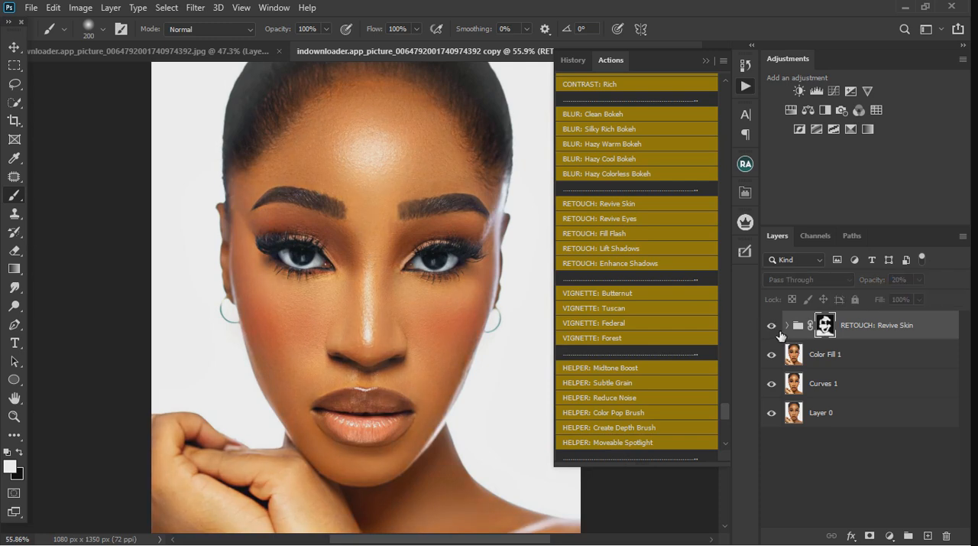
{"action": "left_click", "coordinate": [777, 331]}
{"action": "left_click", "coordinate": [778, 331]}
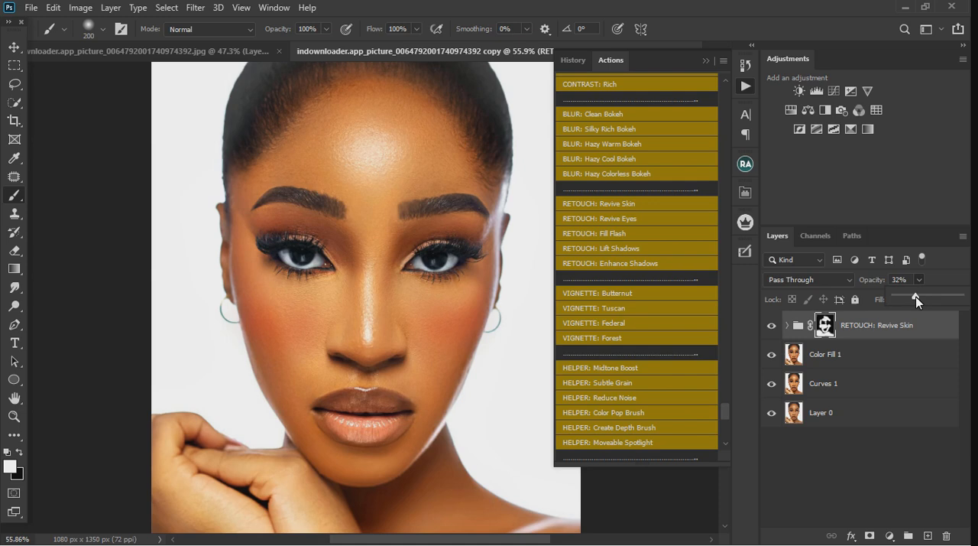
Set the RETOUCH: Revive Skin group's opacity to 24% and check its effect by toggling its visibility
{"action": "scroll", "coordinate": [421, 321], "scroll_direction": "down", "scroll_amount": 3}
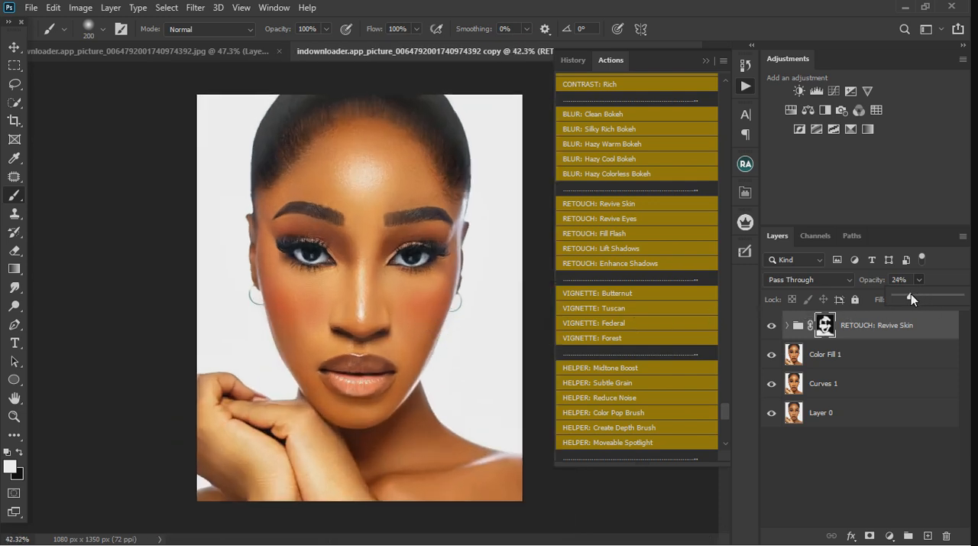
{"action": "scroll", "coordinate": [367, 284], "scroll_direction": "down", "scroll_amount": 2}
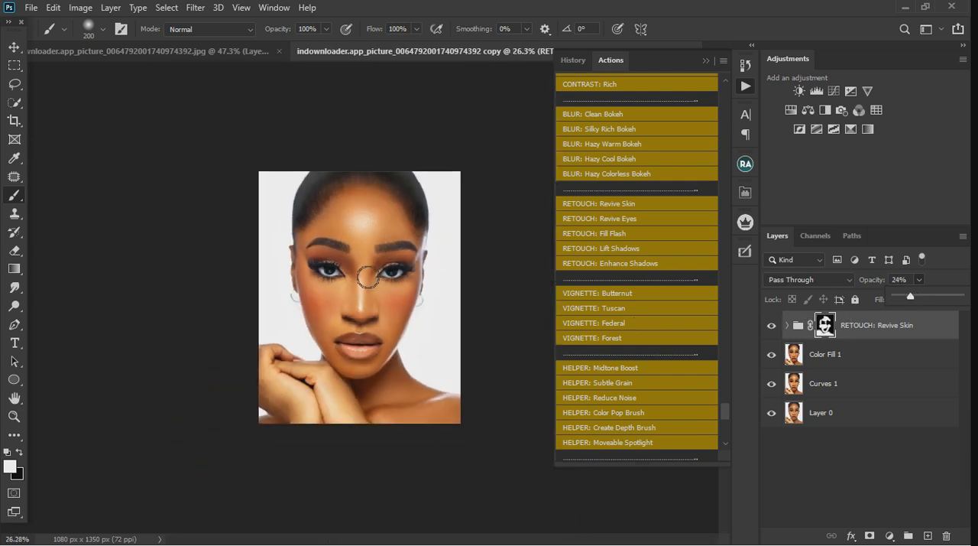
{"action": "scroll", "coordinate": [367, 285], "scroll_direction": "up", "scroll_amount": 1}
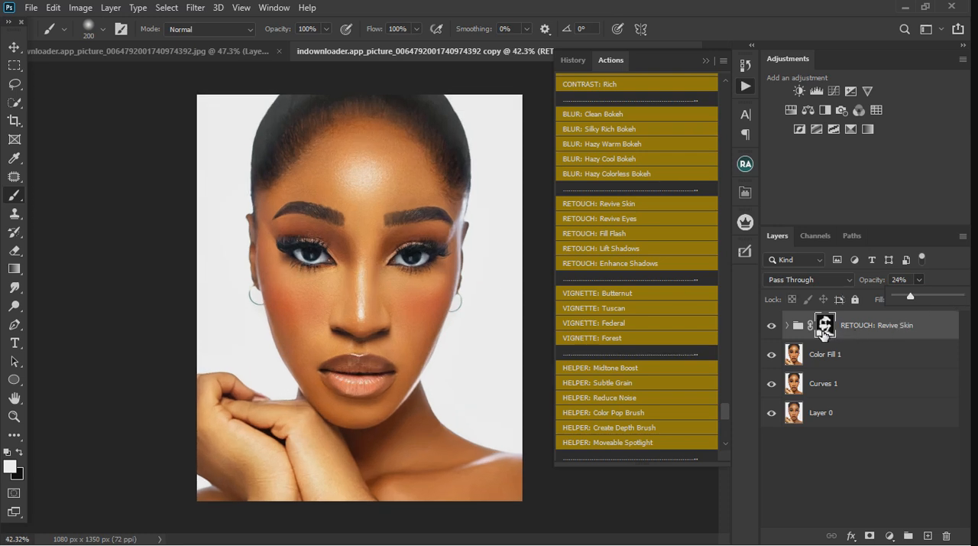
{"action": "left_click", "coordinate": [780, 327]}
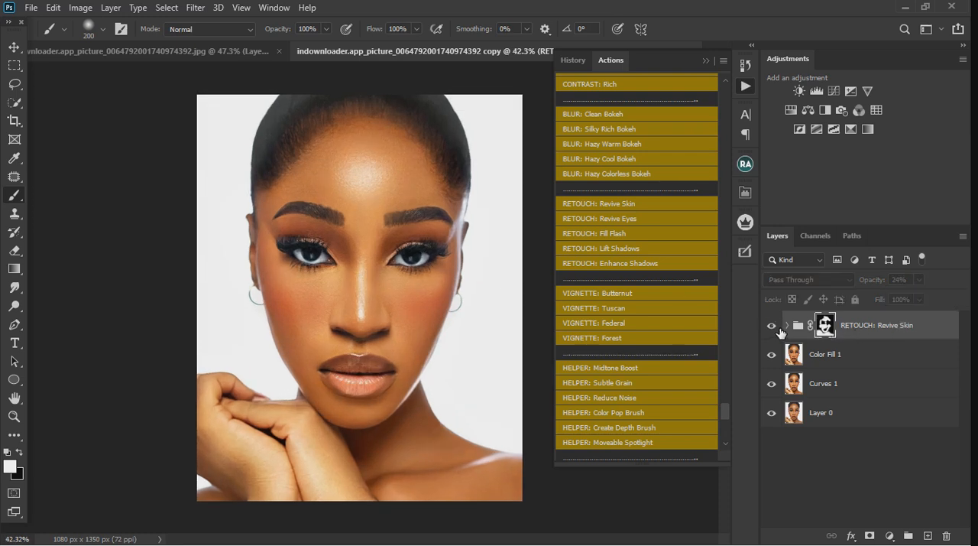
{"action": "left_click", "coordinate": [780, 327]}
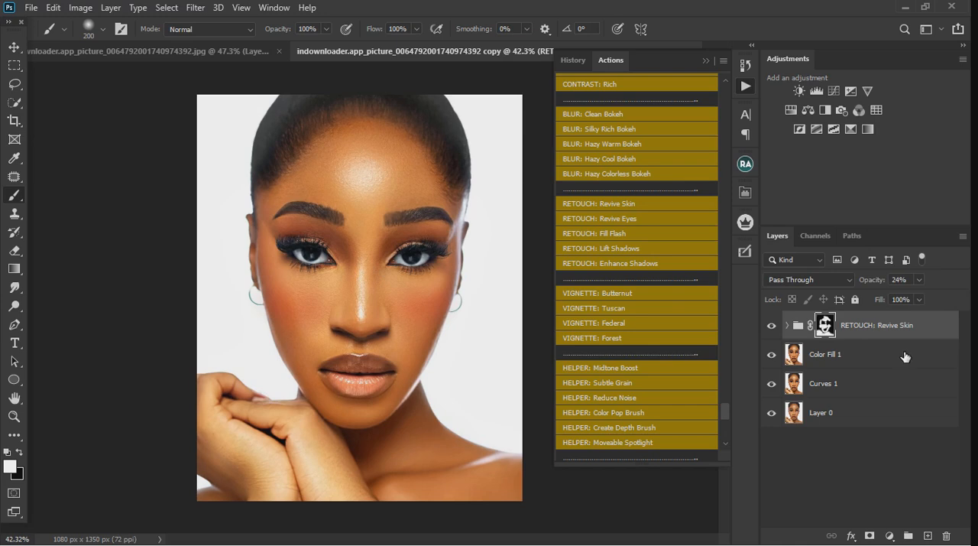
Hide the RETOUCH: Revive Skin group and run the golden finish action on Color Fill 1
{"action": "scroll", "coordinate": [592, 301], "scroll_direction": "up", "scroll_amount": 3}
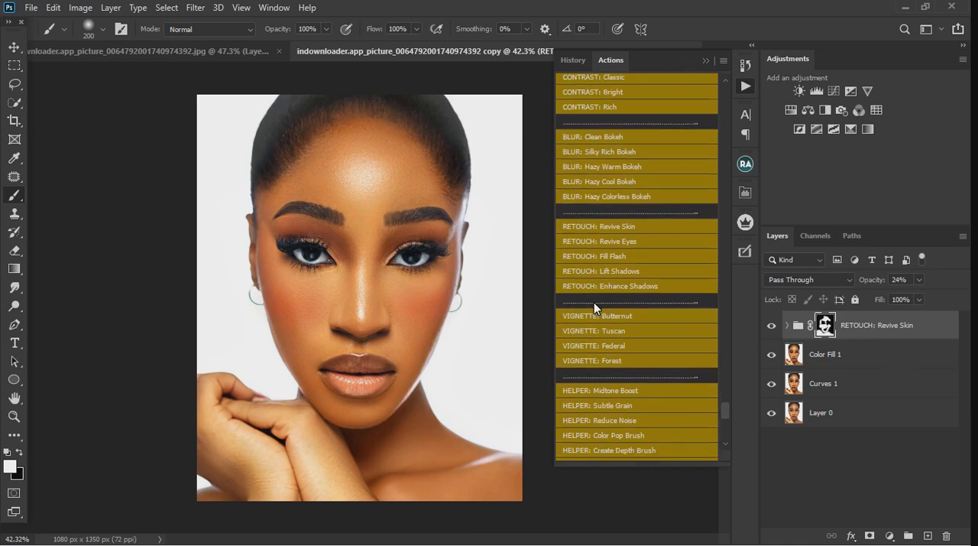
{"action": "scroll", "coordinate": [599, 308], "scroll_direction": "up", "scroll_amount": 3}
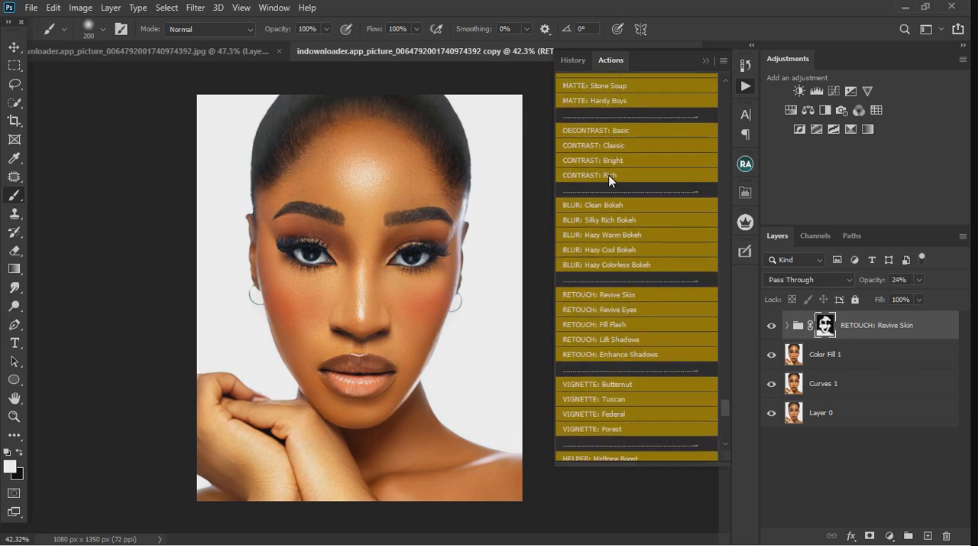
{"action": "scroll", "coordinate": [610, 173], "scroll_direction": "up", "scroll_amount": 2}
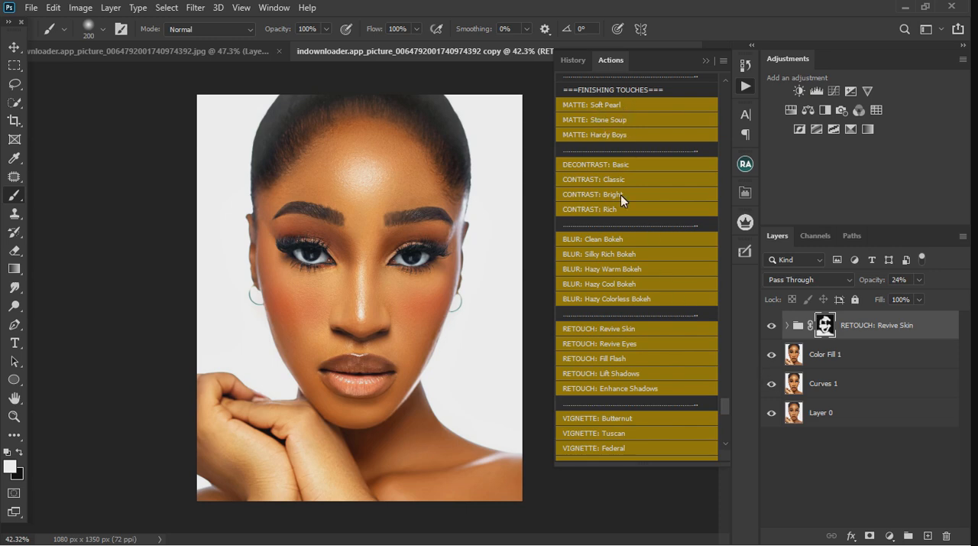
{"action": "scroll", "coordinate": [639, 307], "scroll_direction": "down", "scroll_amount": 15}
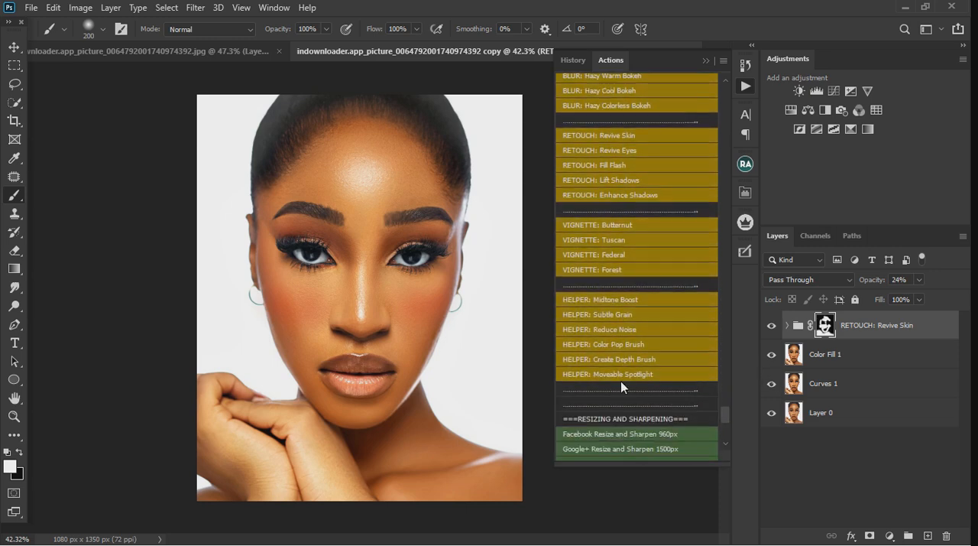
{"action": "scroll", "coordinate": [619, 388], "scroll_direction": "down", "scroll_amount": 10}
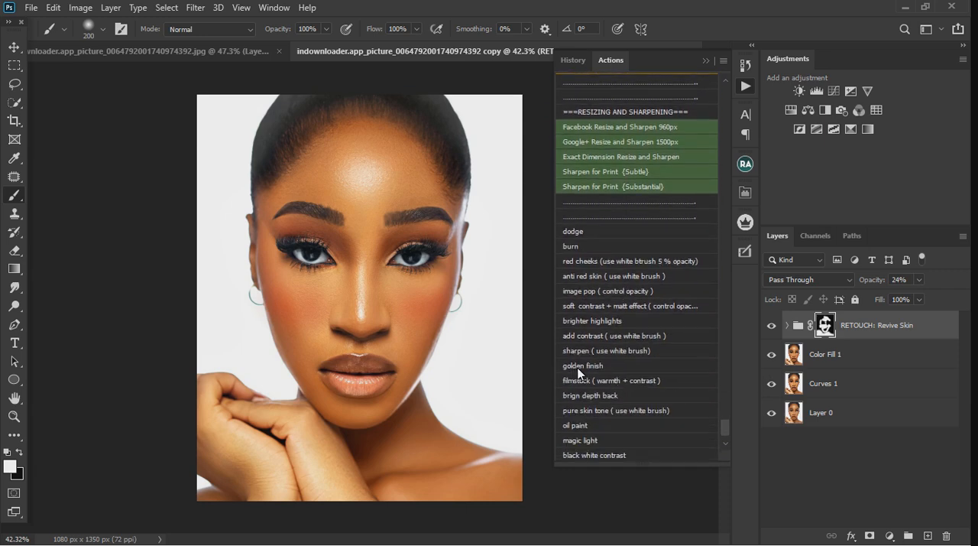
{"action": "key", "text": "x"}
{"action": "left_click", "coordinate": [771, 325]}
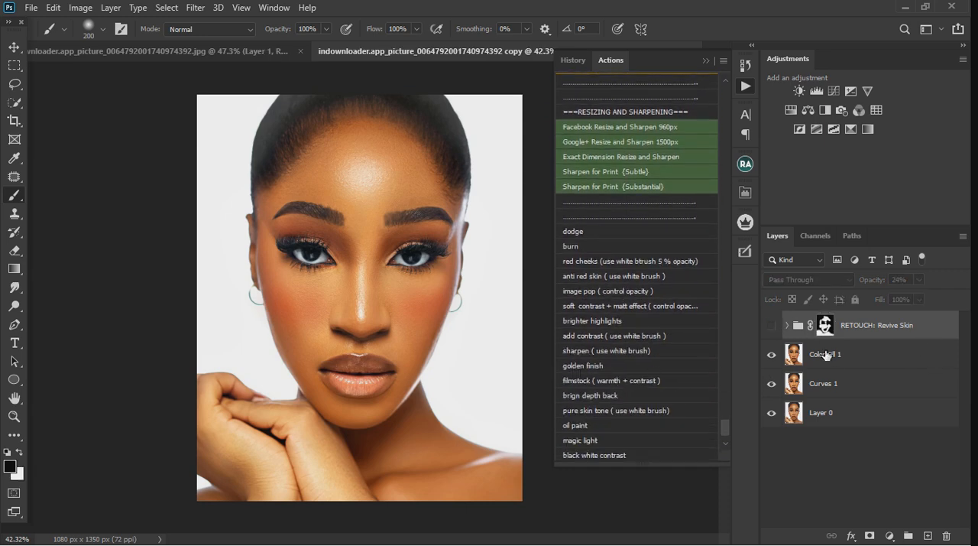
{"action": "left_click", "coordinate": [897, 363]}
{"action": "left_click", "coordinate": [576, 366]}
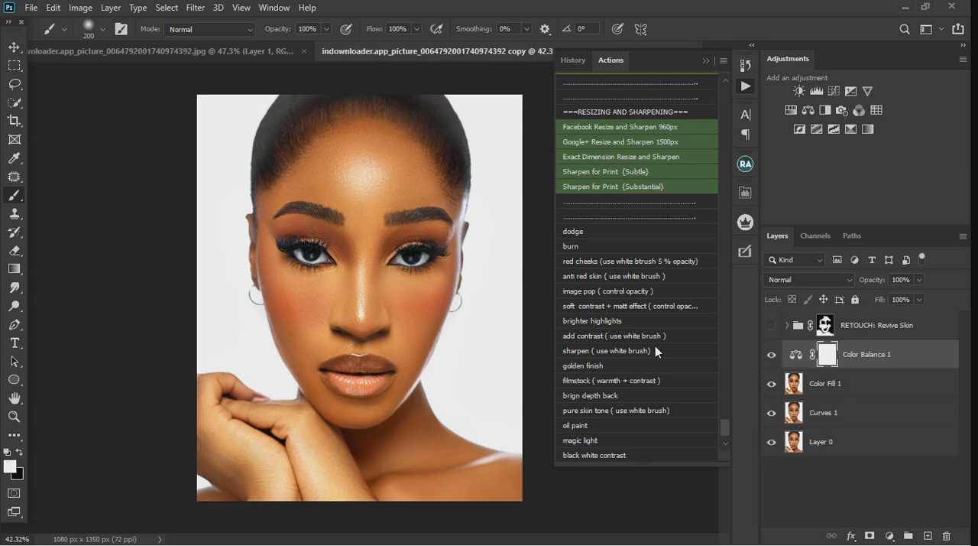
Inspect the golden finish up close by toggling the visibility of Color Balance 1
{"action": "scroll", "coordinate": [364, 314], "scroll_direction": "up", "scroll_amount": 3}
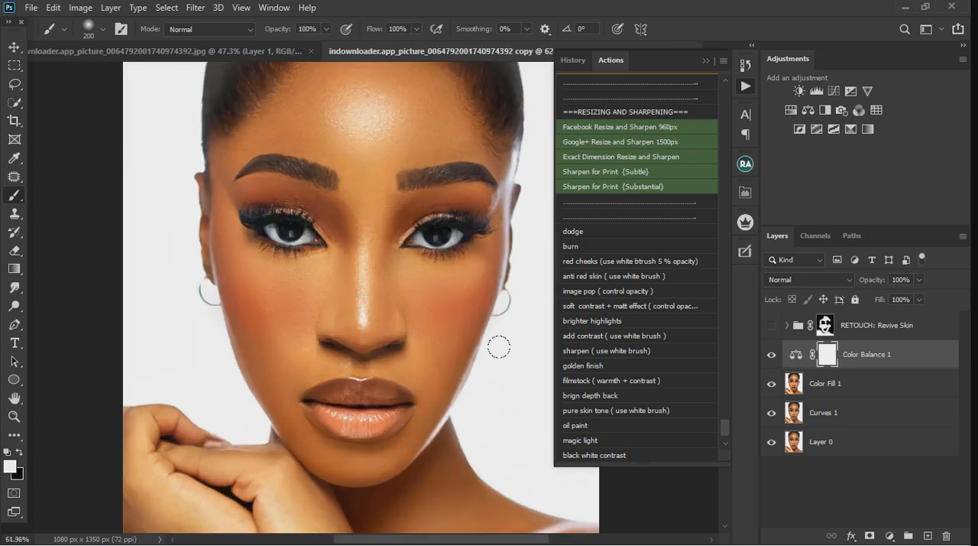
{"action": "left_click", "coordinate": [772, 354]}
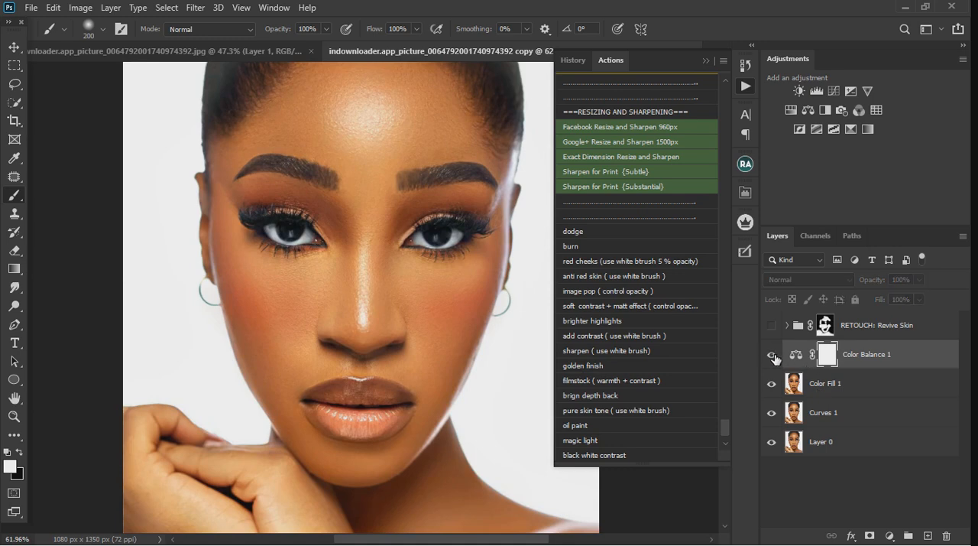
{"action": "left_click", "coordinate": [772, 355]}
Delete the hidden RETOUCH: Revive Skin group
{"action": "left_click", "coordinate": [940, 333]}
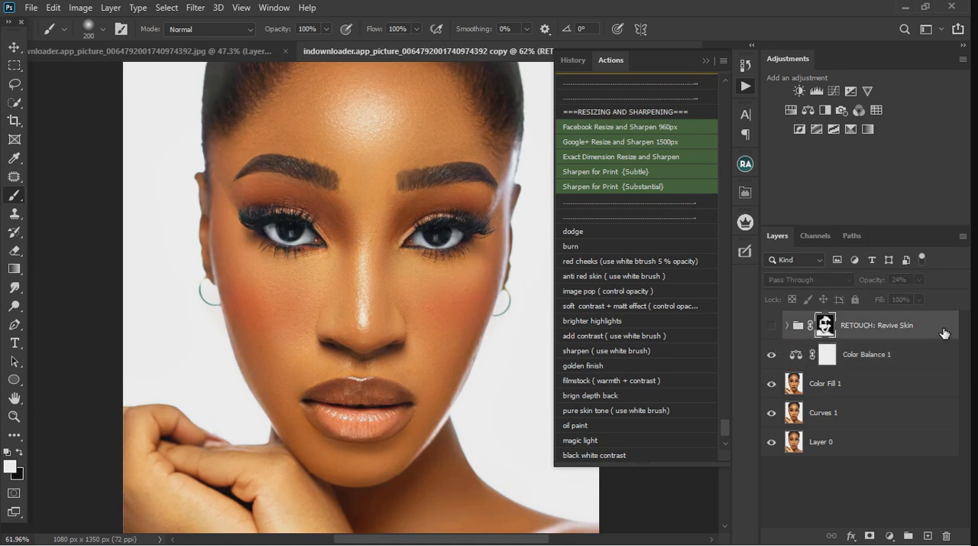
{"action": "key", "text": "Delete"}
Compare the portrait with Color Balance 1 and Color Fill 1 hidden in turn, ending with both layers shown
{"action": "scroll", "coordinate": [358, 337], "scroll_direction": "down", "scroll_amount": 3}
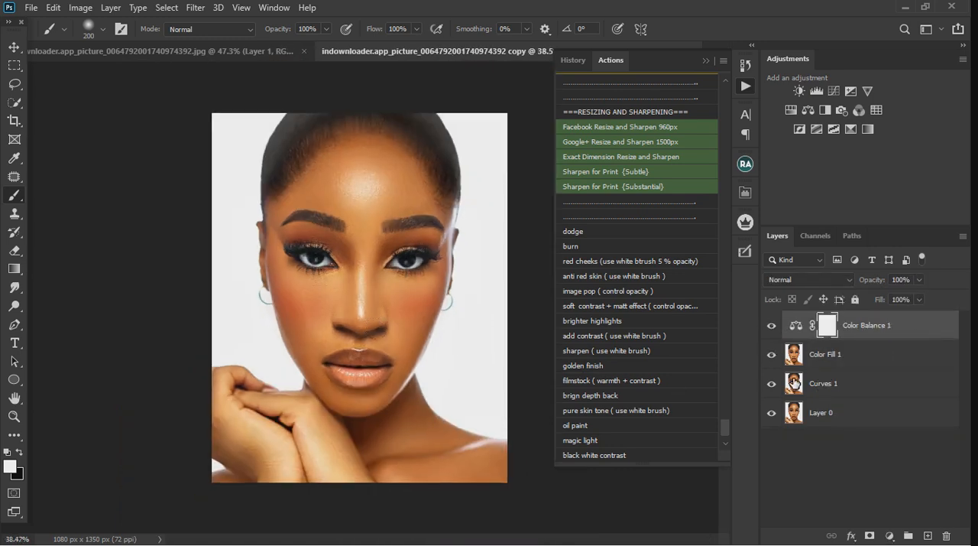
{"action": "left_click", "coordinate": [771, 326]}
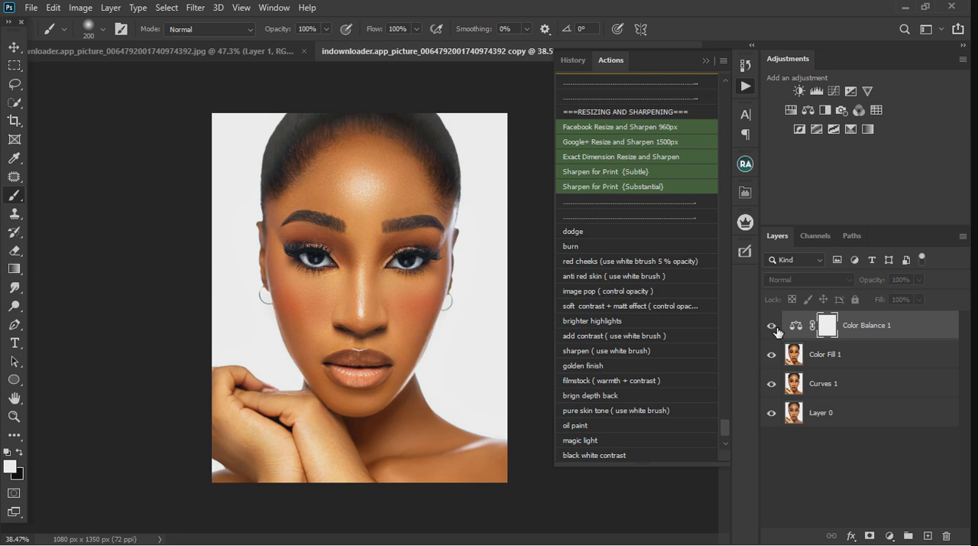
{"action": "left_click", "coordinate": [772, 326]}
{"action": "scroll", "coordinate": [334, 447], "scroll_direction": "up", "scroll_amount": 2}
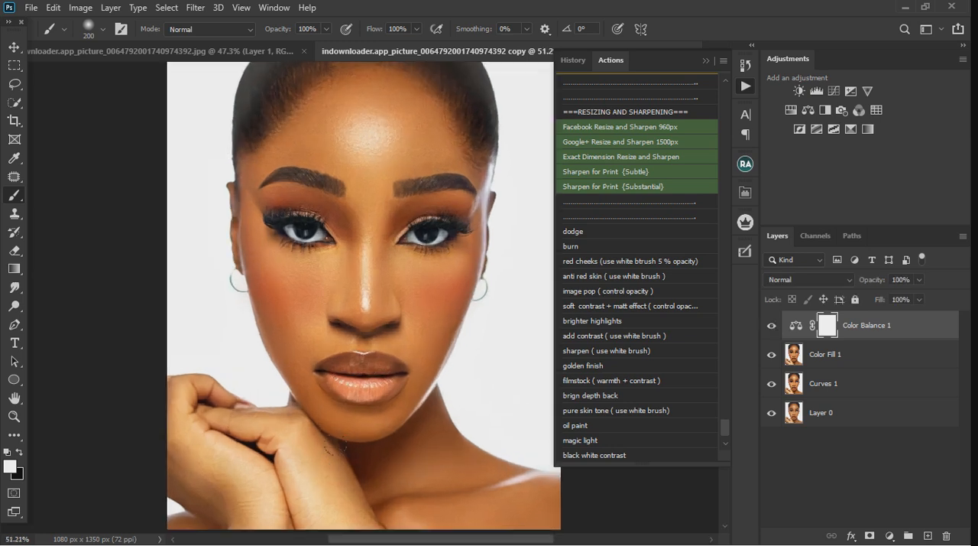
{"action": "left_click", "coordinate": [781, 358]}
Merge Color Balance 1 with the Color Fill 1 layer
{"action": "right_click", "coordinate": [885, 365]}
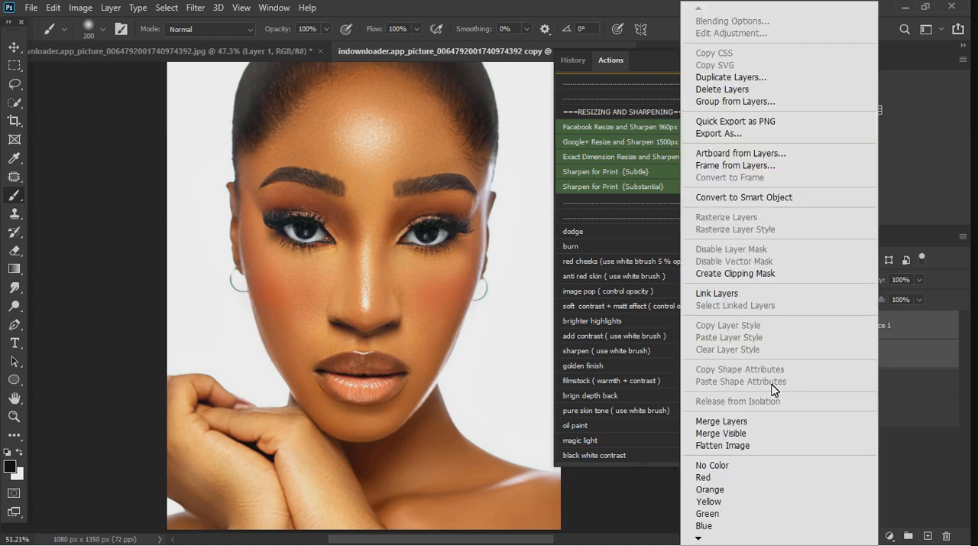
{"action": "left_click", "coordinate": [742, 421]}
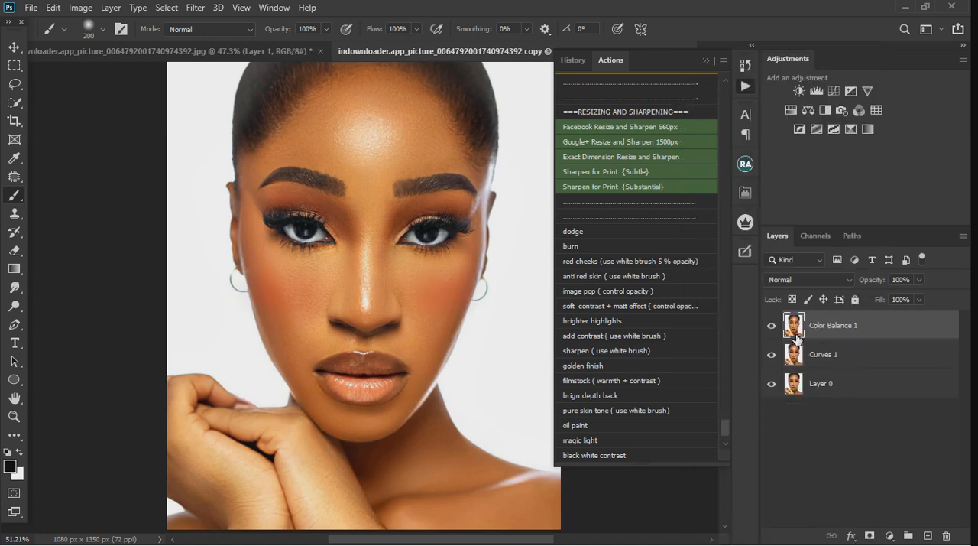
Hide Curves 1 and compare the merged Color Balance 1 result with Layer 0 by toggling its visibility
{"action": "left_click", "coordinate": [773, 329]}
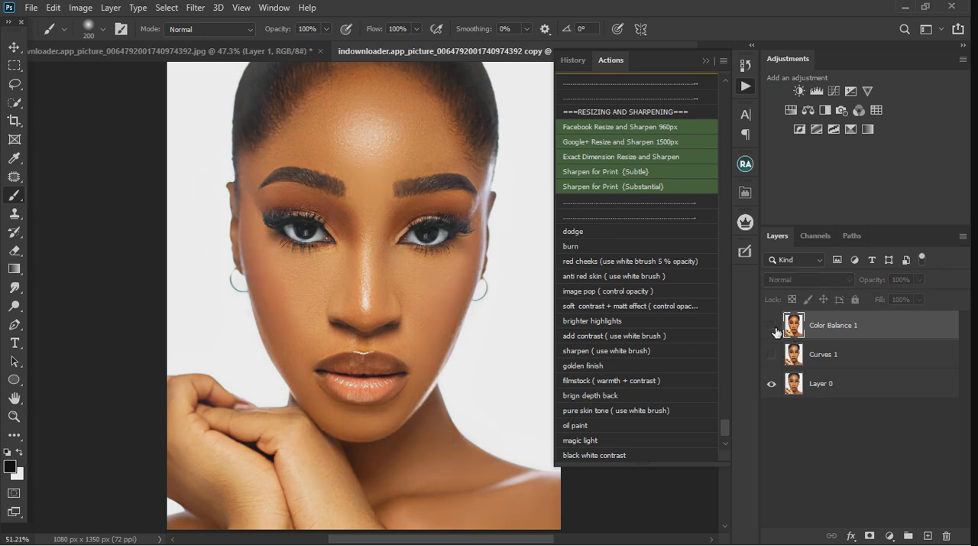
{"action": "left_click", "coordinate": [771, 327]}
{"action": "left_click", "coordinate": [772, 329]}
{"action": "left_click", "coordinate": [771, 329]}
{"action": "scroll", "coordinate": [417, 329], "scroll_direction": "down", "scroll_amount": 2}
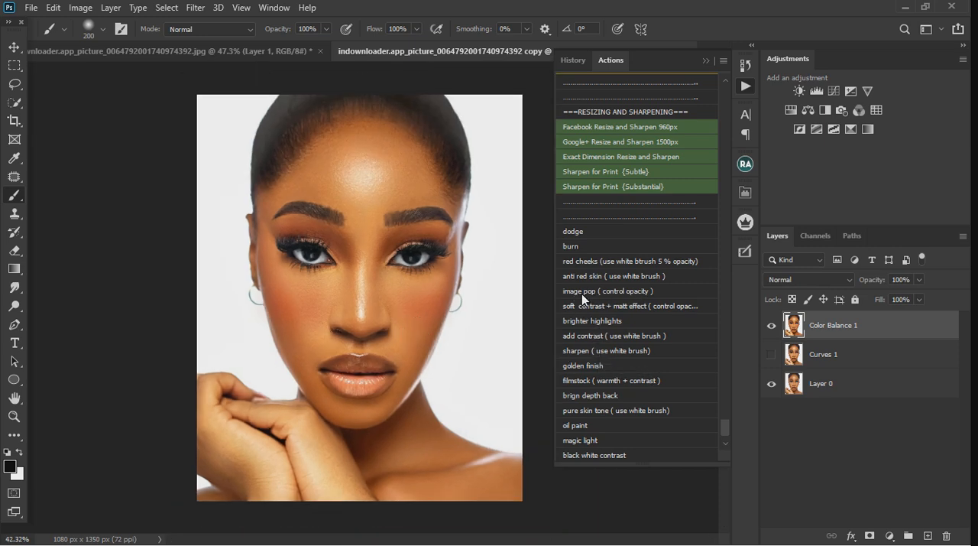
{"action": "scroll", "coordinate": [609, 396], "scroll_direction": "down", "scroll_amount": 1}
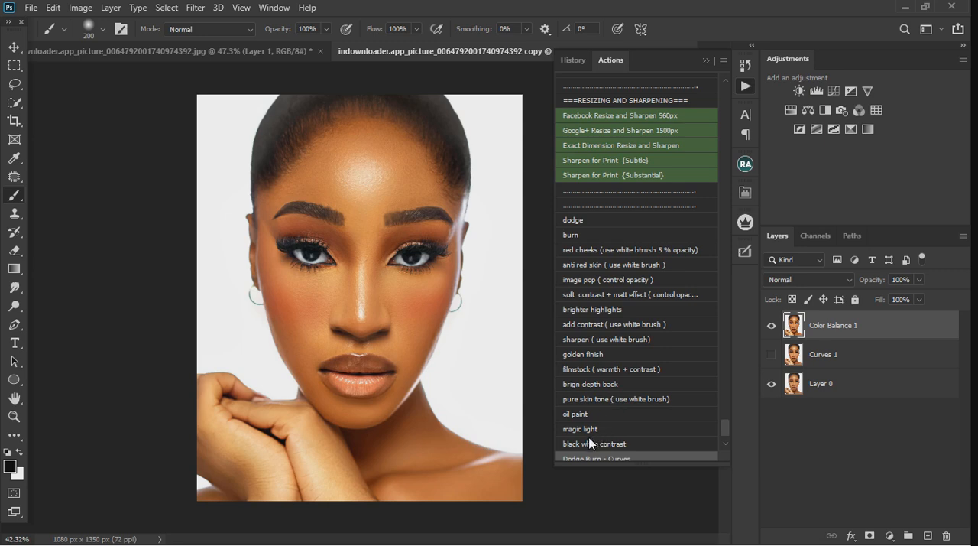
Run the pure skin tone action and paint its effect in white over the face, neck and hands
{"action": "scroll", "coordinate": [592, 441], "scroll_direction": "down", "scroll_amount": 1}
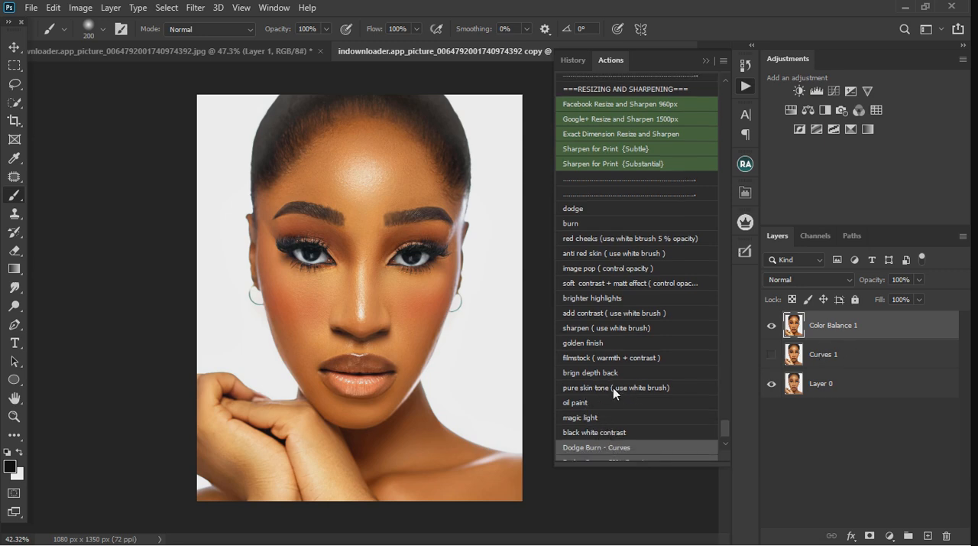
{"action": "left_click", "coordinate": [580, 386]}
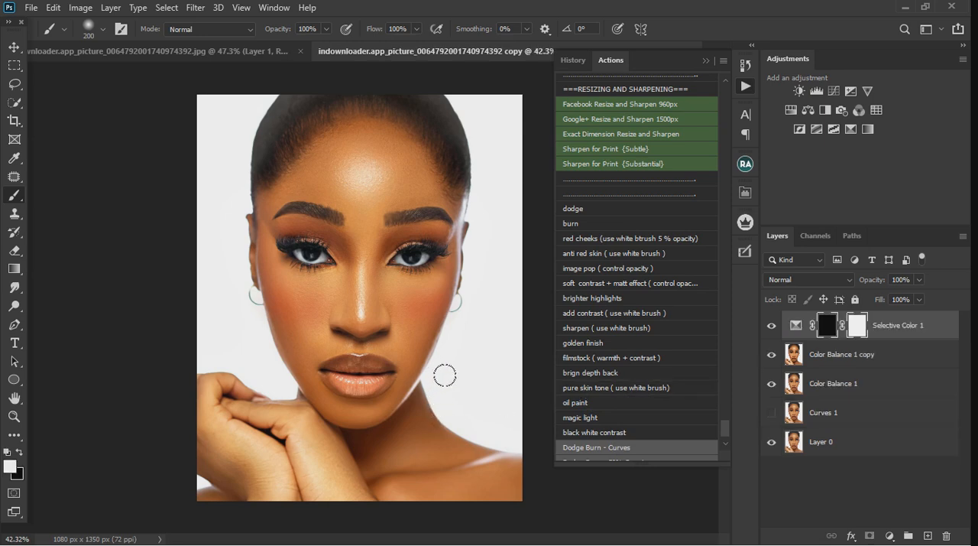
{"action": "mouse_move", "coordinate": [334, 294]}
{"action": "left_mouse_down"}
{"action": "mouse_move", "coordinate": [331, 317]}
{"action": "mouse_move", "coordinate": [311, 321]}
{"action": "left_mouse_up"}
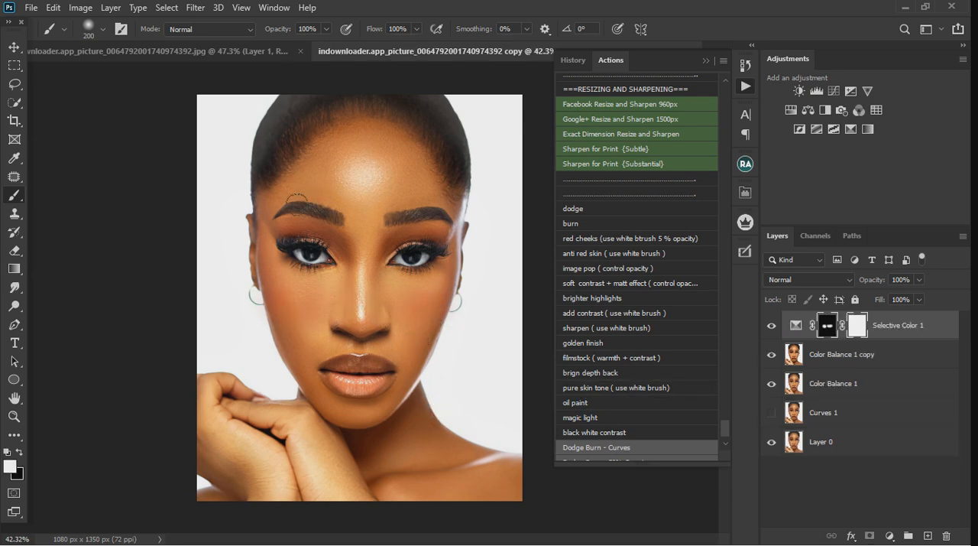
{"action": "mouse_move", "coordinate": [297, 204]}
{"action": "left_mouse_down"}
{"action": "mouse_move", "coordinate": [300, 253]}
{"action": "mouse_move", "coordinate": [339, 266]}
{"action": "mouse_move", "coordinate": [296, 289]}
{"action": "left_mouse_up"}
{"action": "mouse_move", "coordinate": [416, 252]}
{"action": "left_mouse_down"}
{"action": "mouse_move", "coordinate": [429, 284]}
{"action": "mouse_move", "coordinate": [406, 312]}
{"action": "left_mouse_up"}
{"action": "mouse_move", "coordinate": [426, 369]}
{"action": "left_mouse_down"}
{"action": "mouse_move", "coordinate": [438, 311]}
{"action": "mouse_move", "coordinate": [383, 420]}
{"action": "left_mouse_up"}
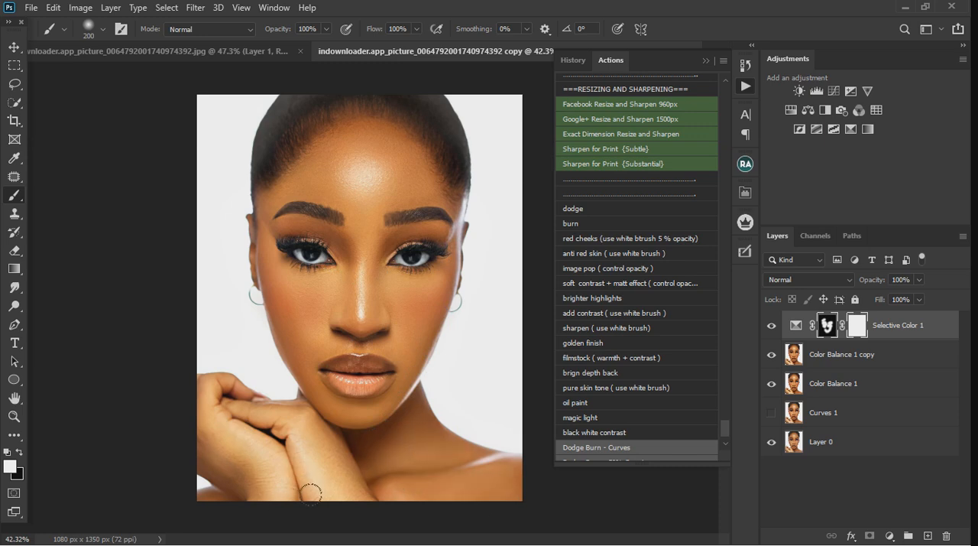
Compare the portrait with and without the Selective Color 1 layer, ending with that layer hidden
{"action": "scroll", "coordinate": [353, 222], "scroll_direction": "up", "scroll_amount": 3}
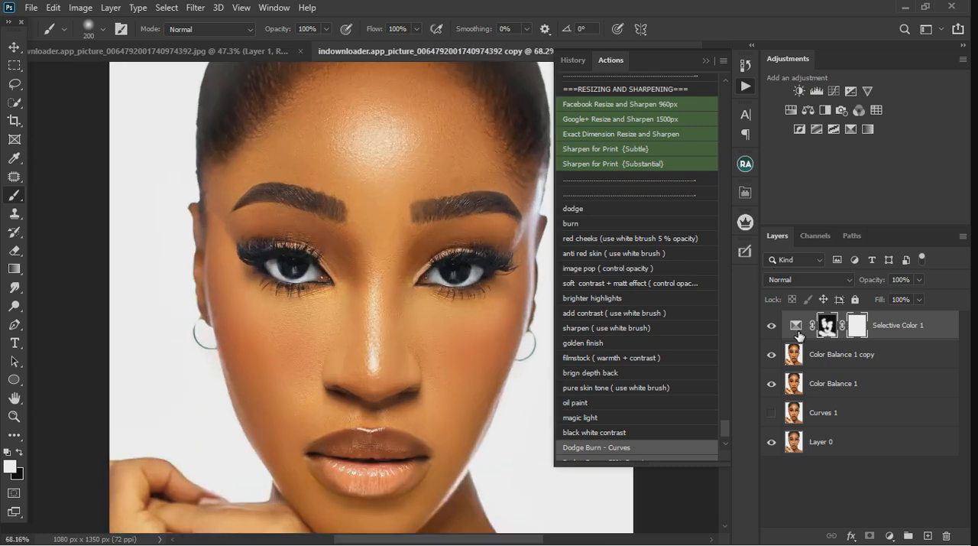
{"action": "left_click", "coordinate": [772, 326]}
{"action": "left_click", "coordinate": [772, 326]}
{"action": "left_click", "coordinate": [780, 326]}
{"action": "key", "text": "ctrl+0"}
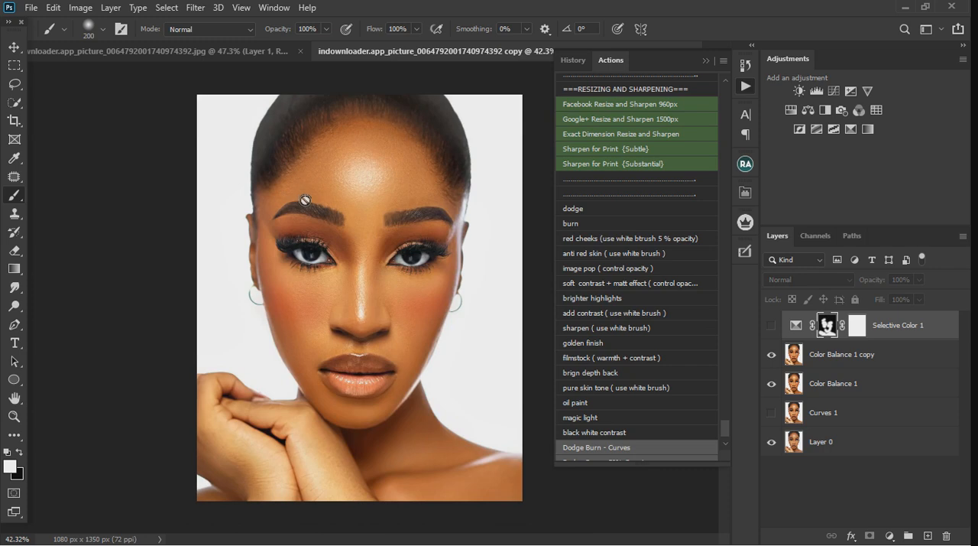
{"action": "scroll", "coordinate": [658, 233], "scroll_direction": "up", "scroll_amount": 3}
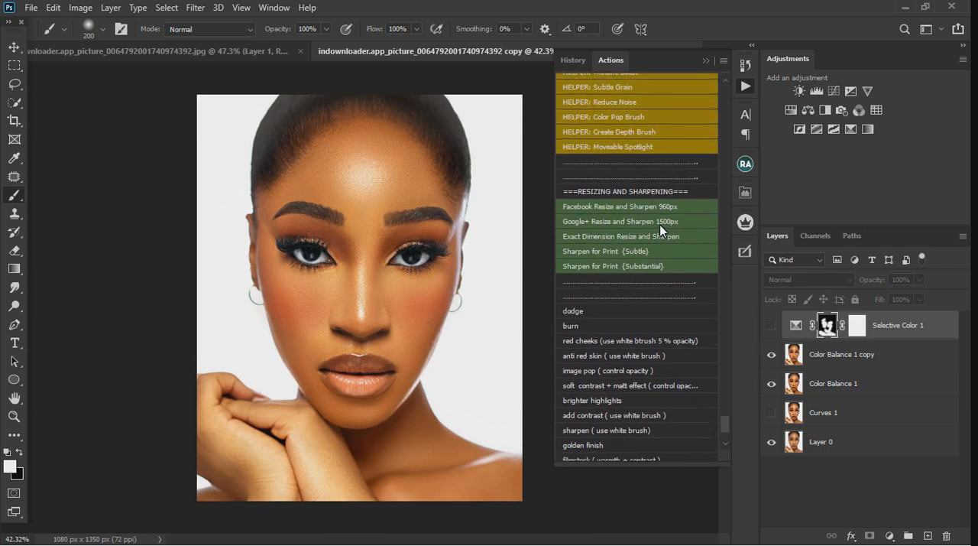